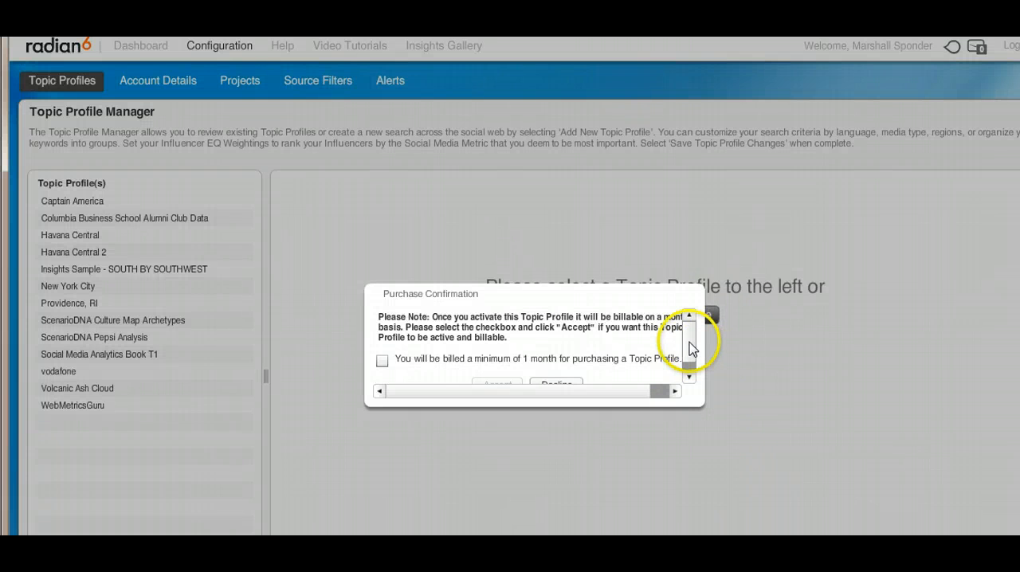
# Accept the one-month minimum billing terms and create a new topic profile named Brooklyn Targeting.
pyautogui.moveTo(688, 342); pyautogui.dragTo(688, 356)
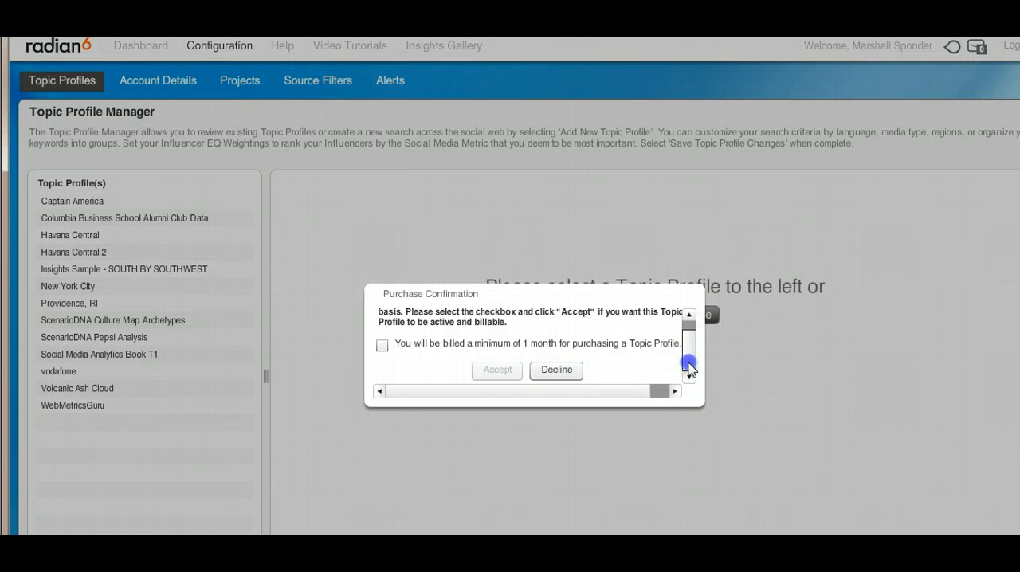
pyautogui.click(382, 345)
pyautogui.click(497, 371)
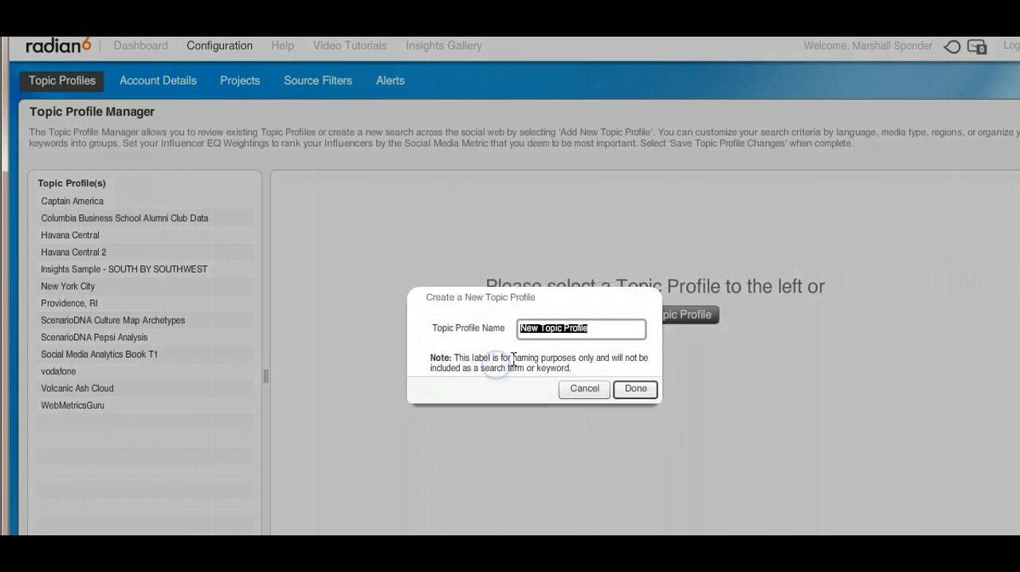
pyautogui.press('BackSpace')
pyautogui.write('Bt')
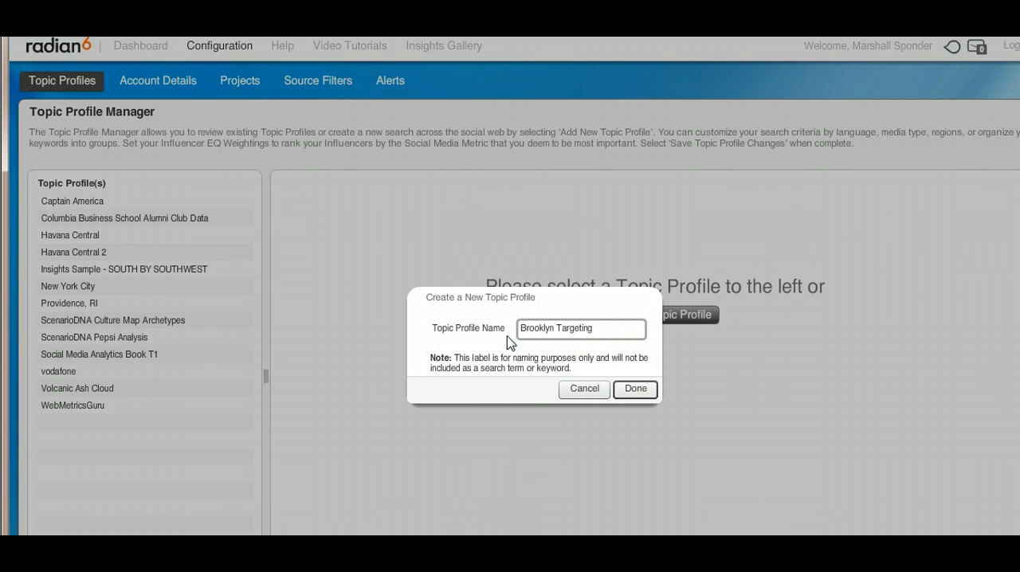
pyautogui.click(637, 385)
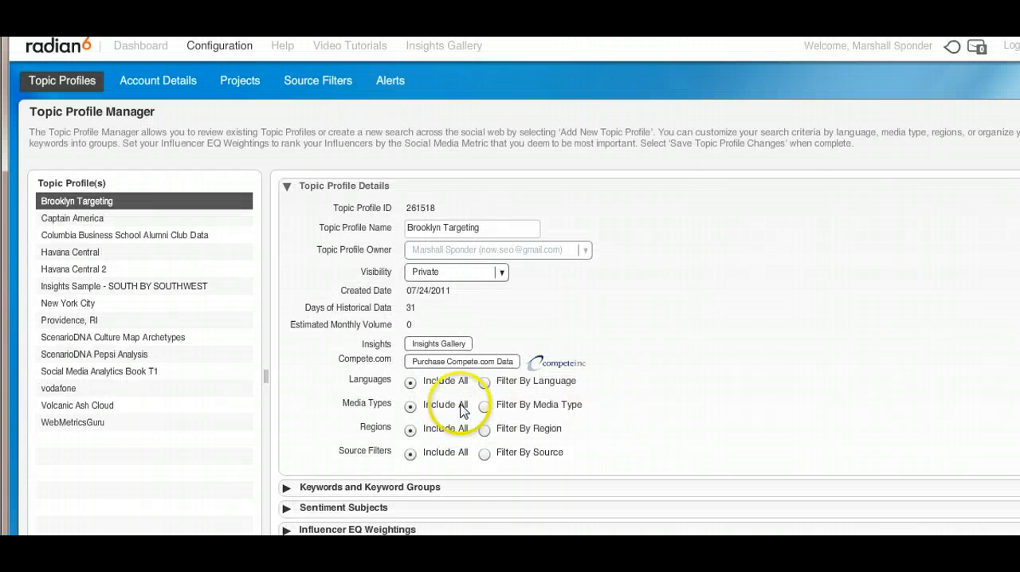
# Using the advanced keyword features, add a query to Group 1 that includes content containing both "brooklyn" and "4sq".
pyautogui.click(393, 490)
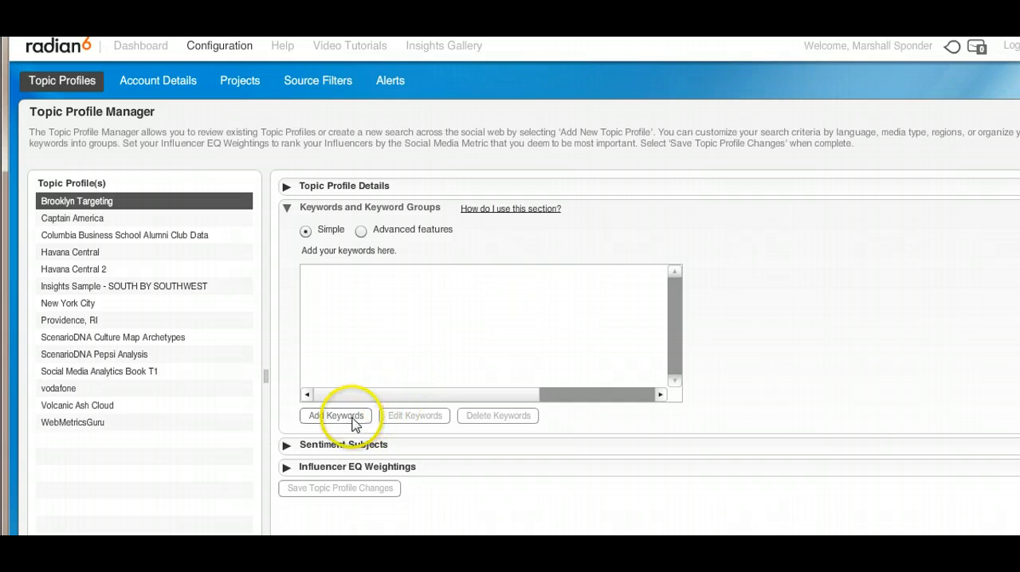
pyautogui.click(361, 230)
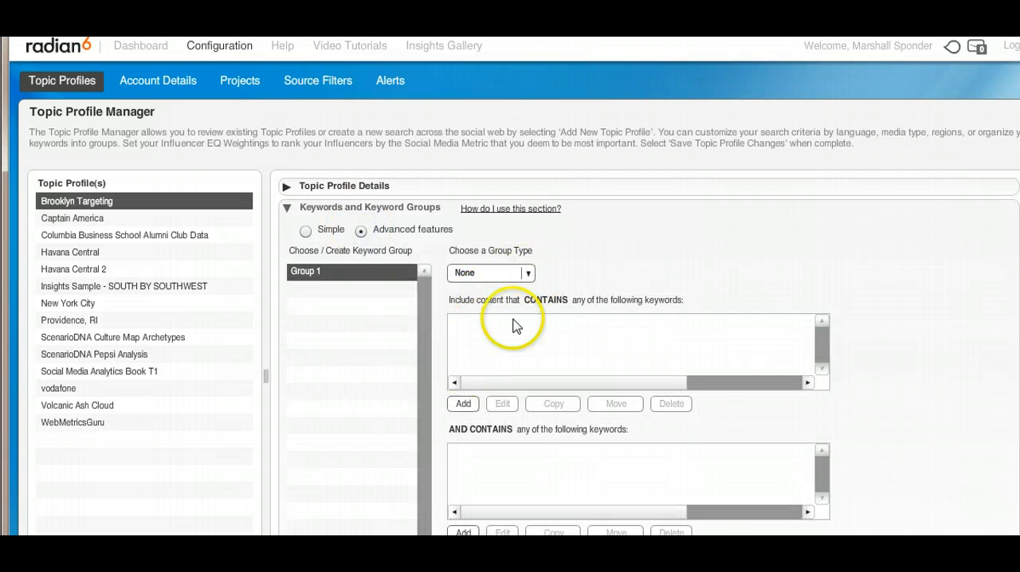
pyautogui.click(463, 405)
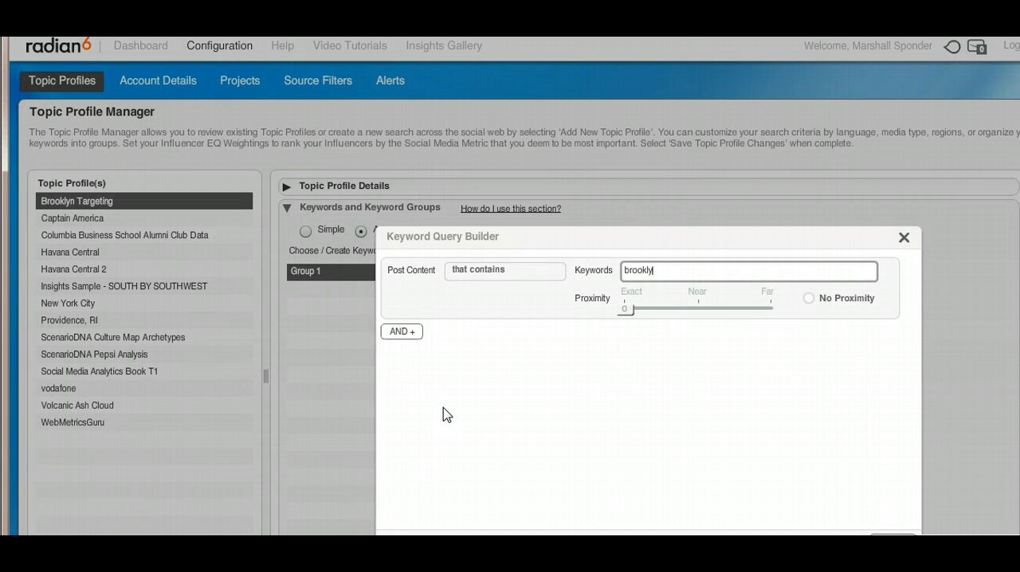
pyautogui.click(412, 336)
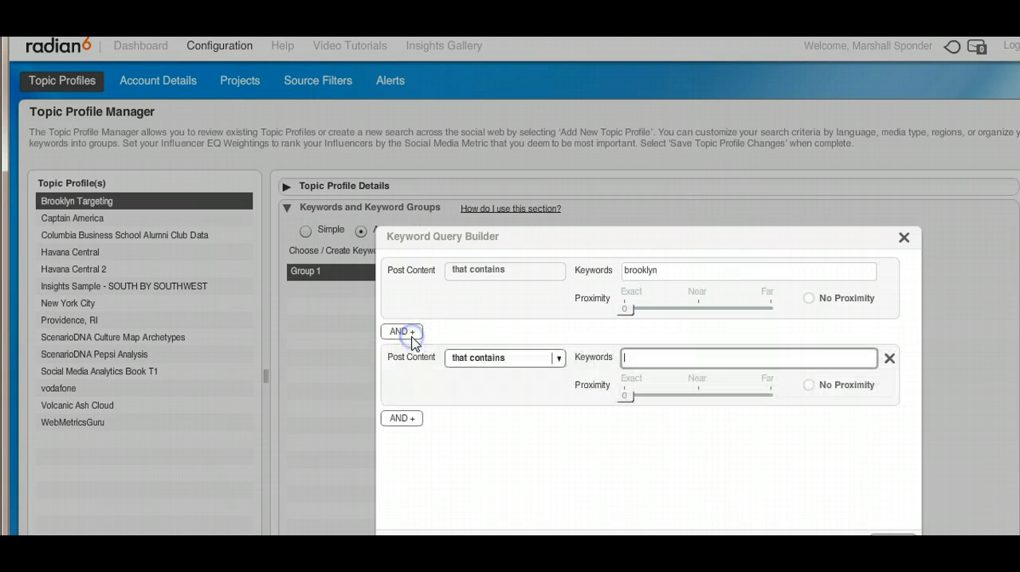
pyautogui.write('4sq')
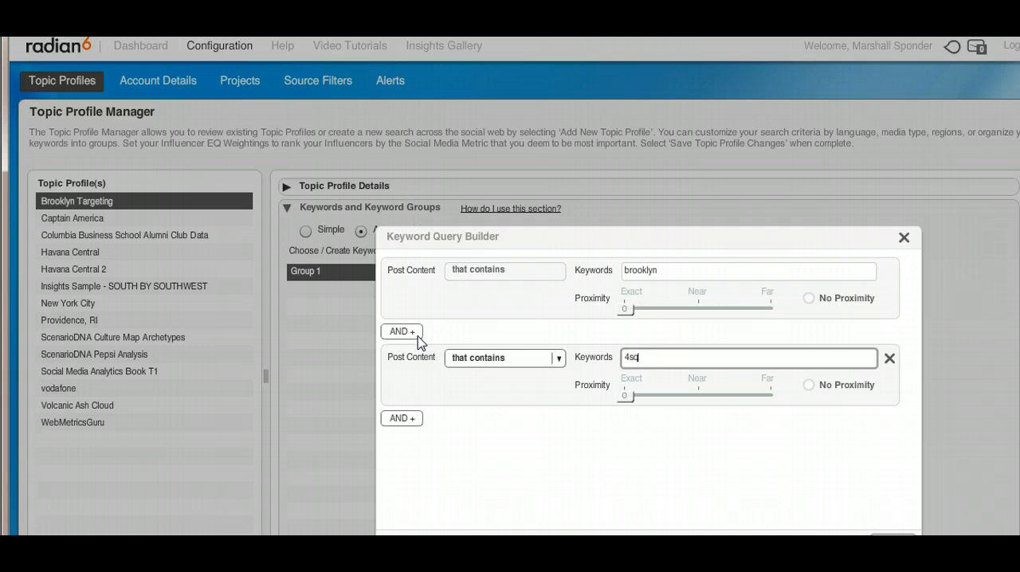
pyautogui.click(408, 419)
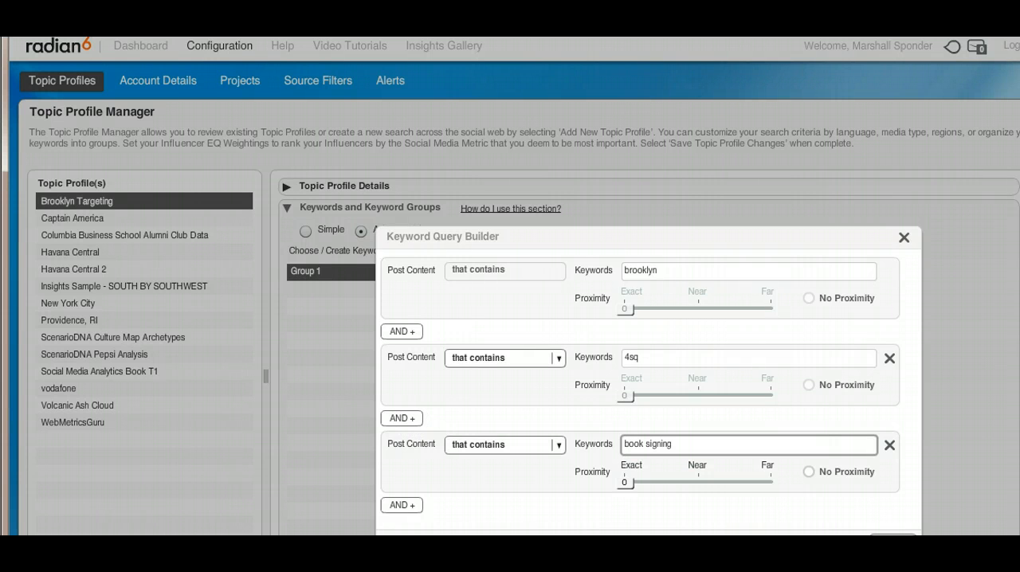
pyautogui.click(889, 446)
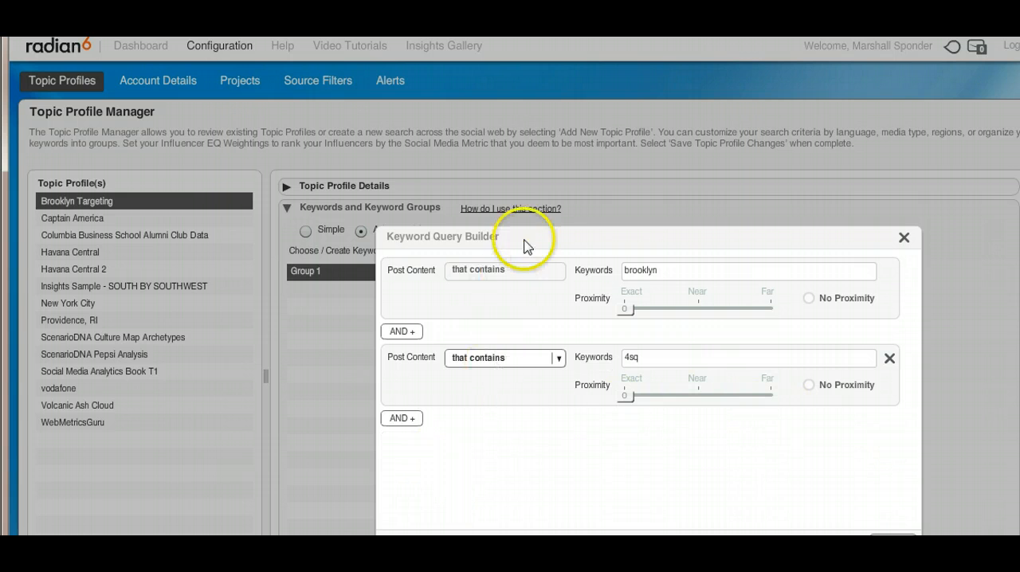
pyautogui.moveTo(531, 236); pyautogui.dragTo(504, 187)
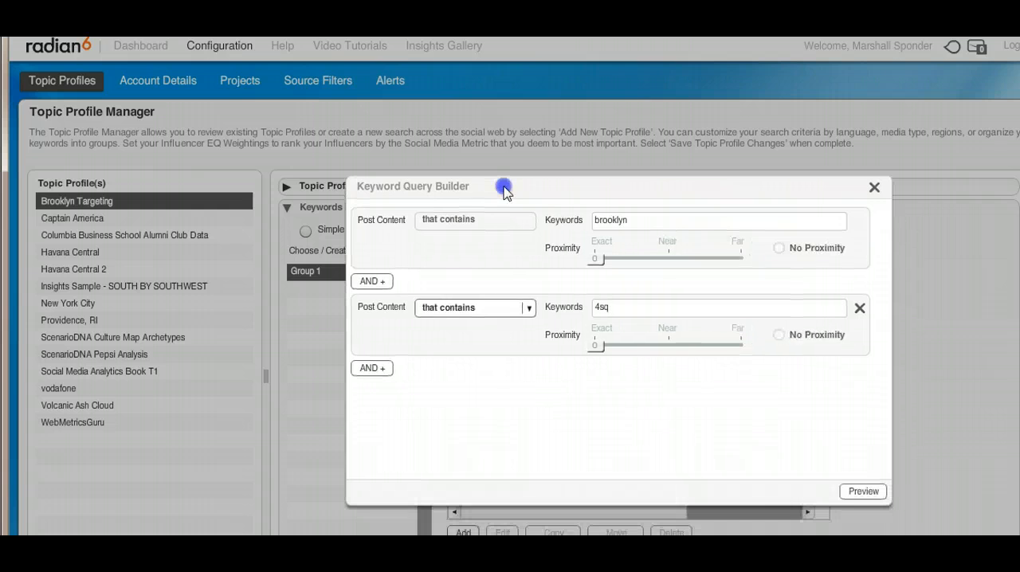
pyautogui.click(859, 491)
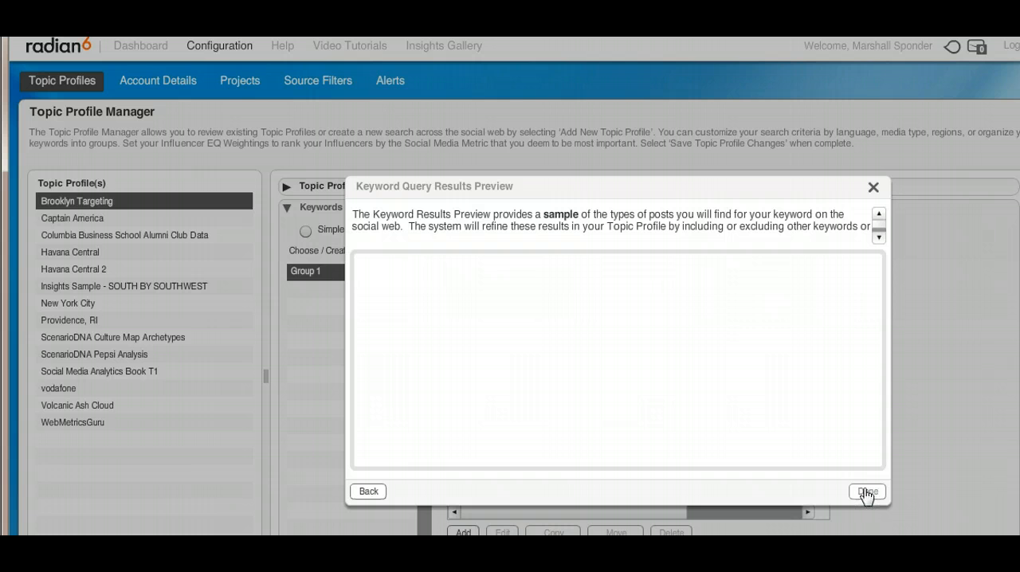
pyautogui.click(866, 491)
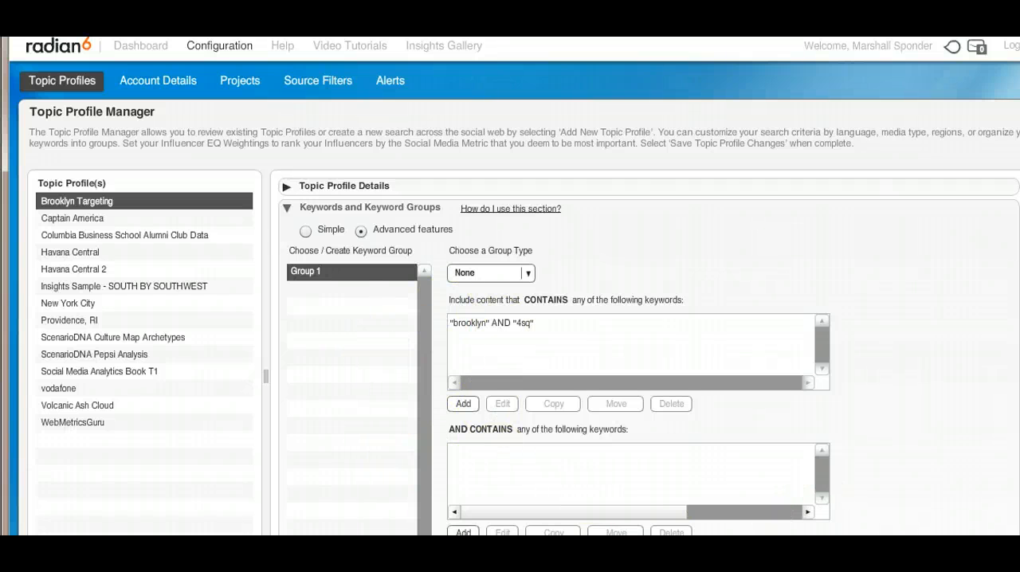
# Rename the keyword group Group 1 as 4Sq.
pyautogui.scroll(-3, 649, 353)
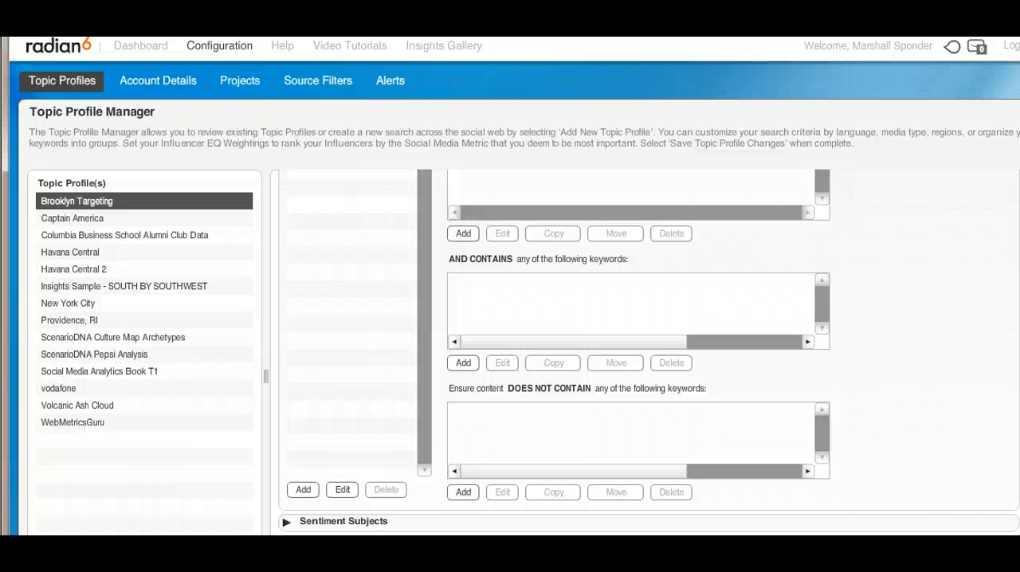
pyautogui.click(343, 489)
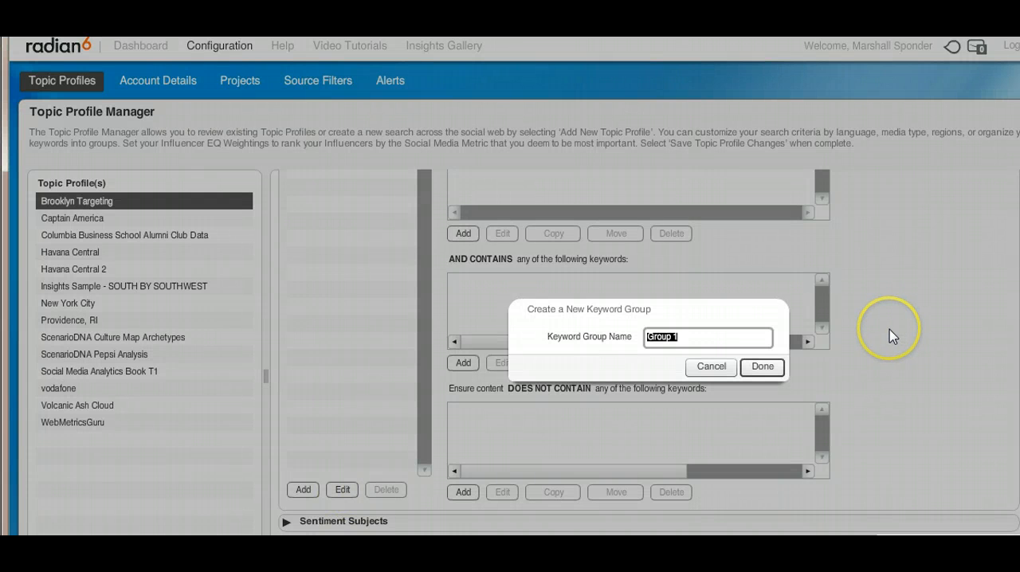
pyautogui.press('BackSpace')
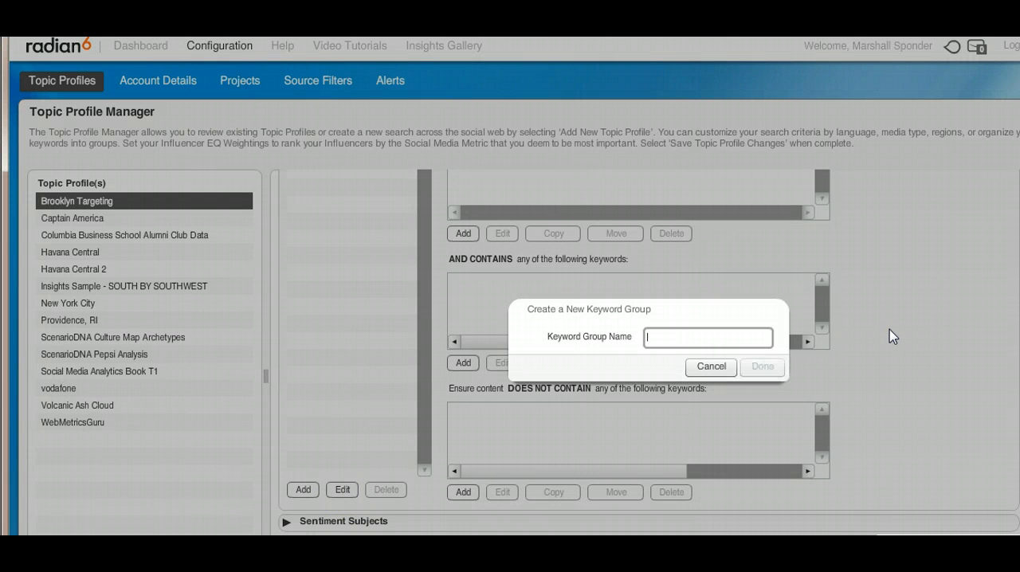
pyautogui.write('R')
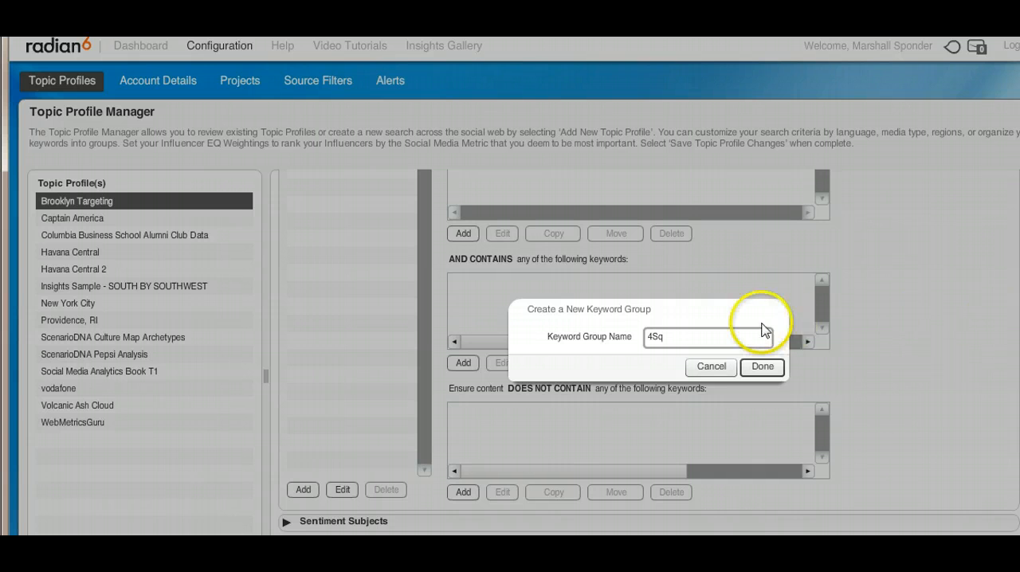
pyautogui.click(763, 367)
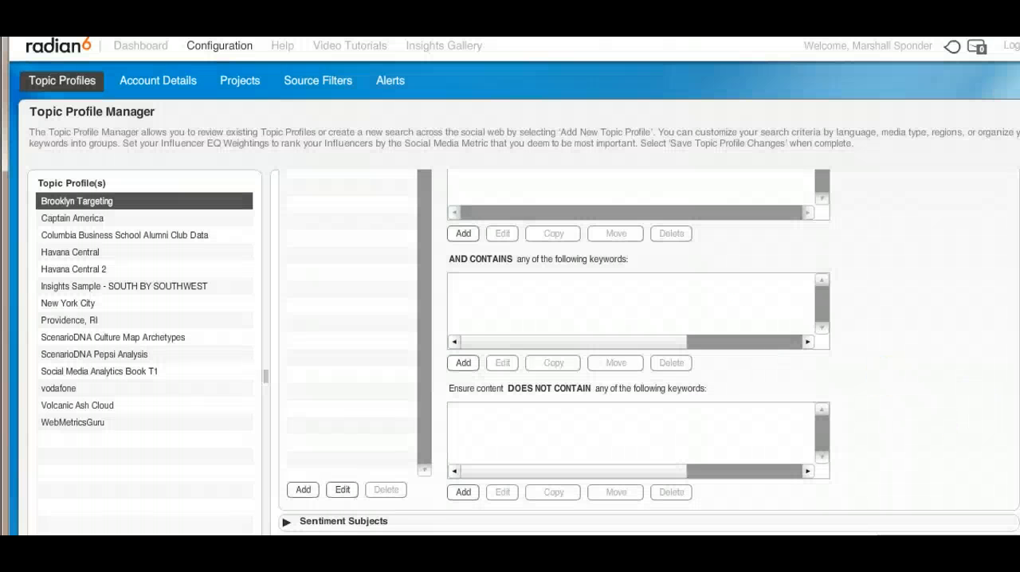
# Add the included keyword phrase "book signing brooklyn New York" to the 4Sq group with a proximity of 7.
pyautogui.scroll(5, 649, 352)
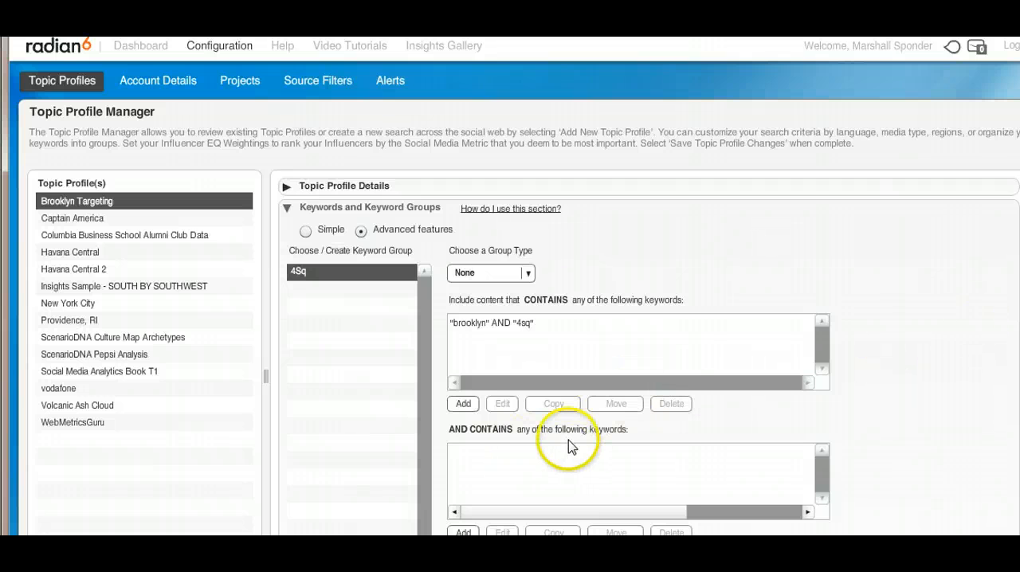
pyautogui.click(460, 406)
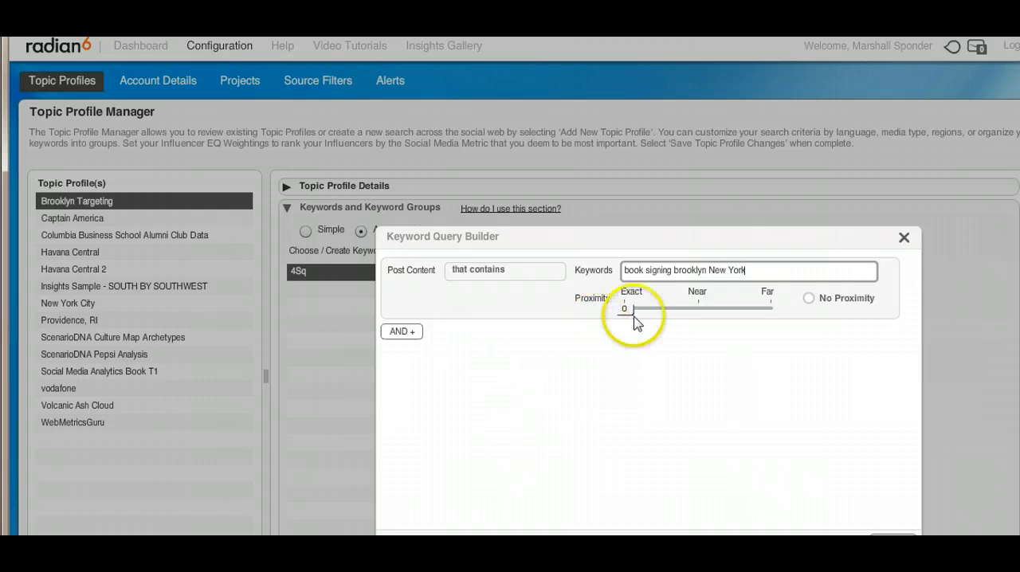
pyautogui.moveTo(628, 314); pyautogui.dragTo(680, 313)
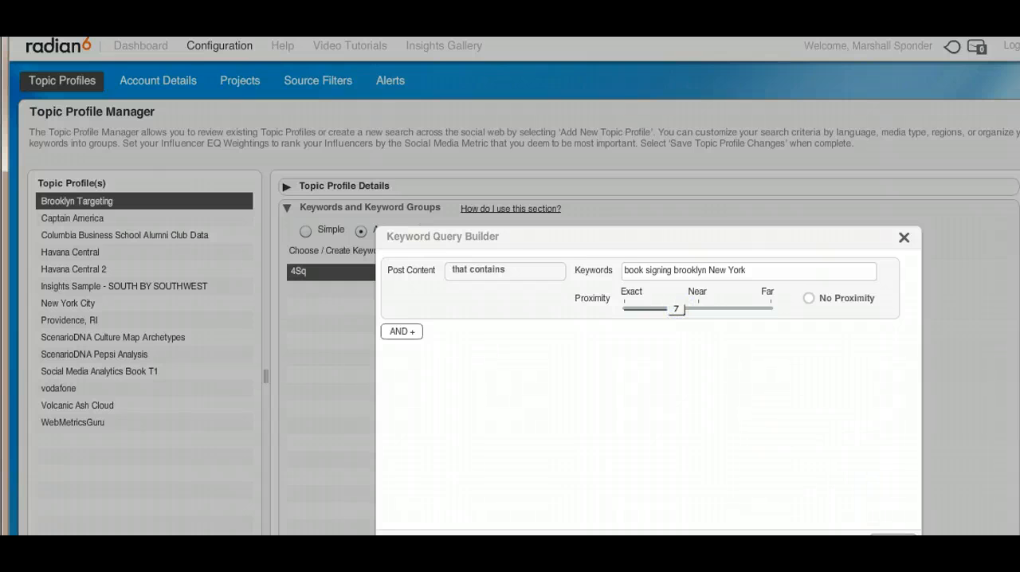
pyautogui.click(894, 539)
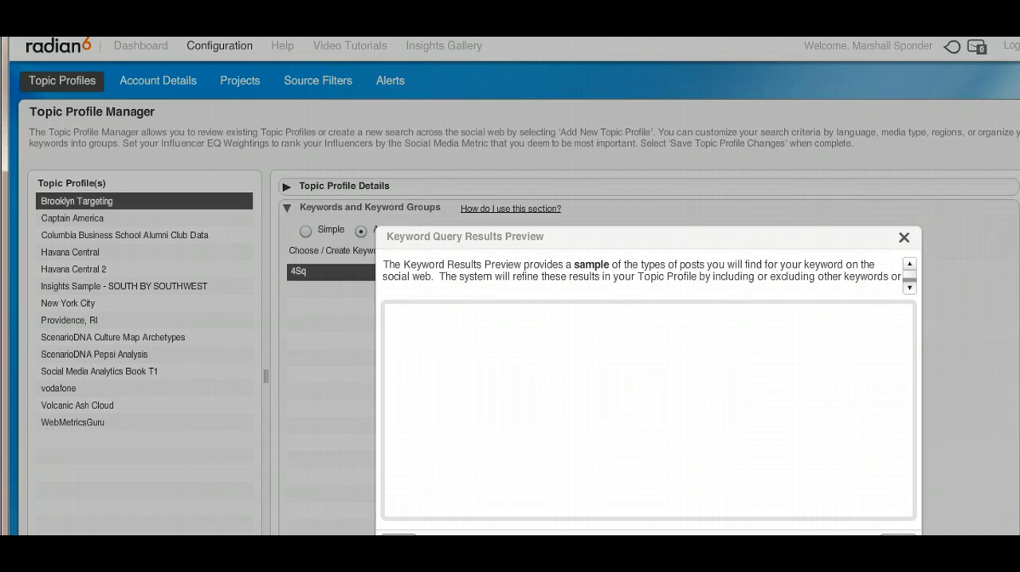
pyautogui.click(898, 536)
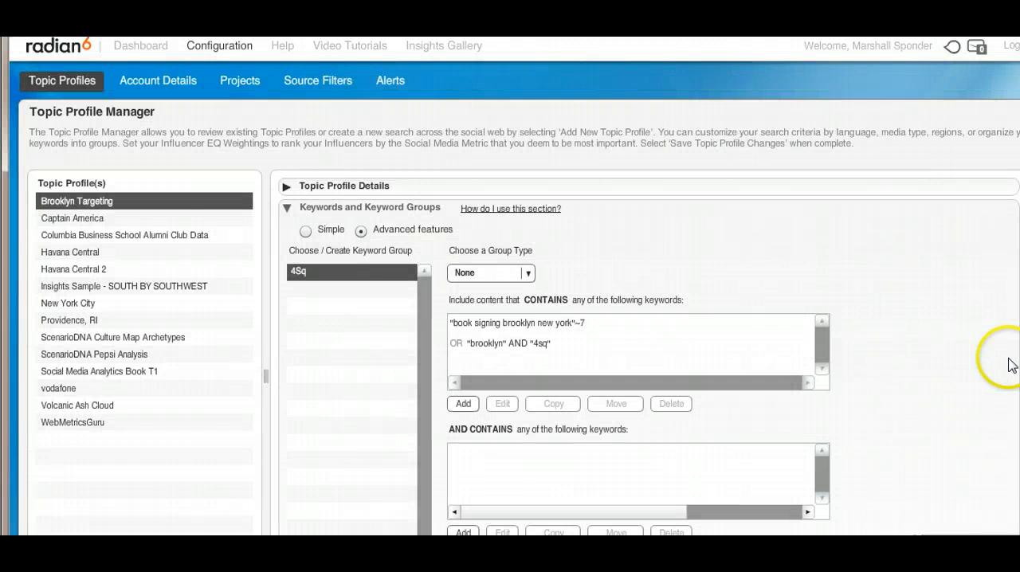
# Go to the dashboard and create a new conversation cloud from the Brooklyn Targeting profile.
pyautogui.scroll(-3, 645, 351)
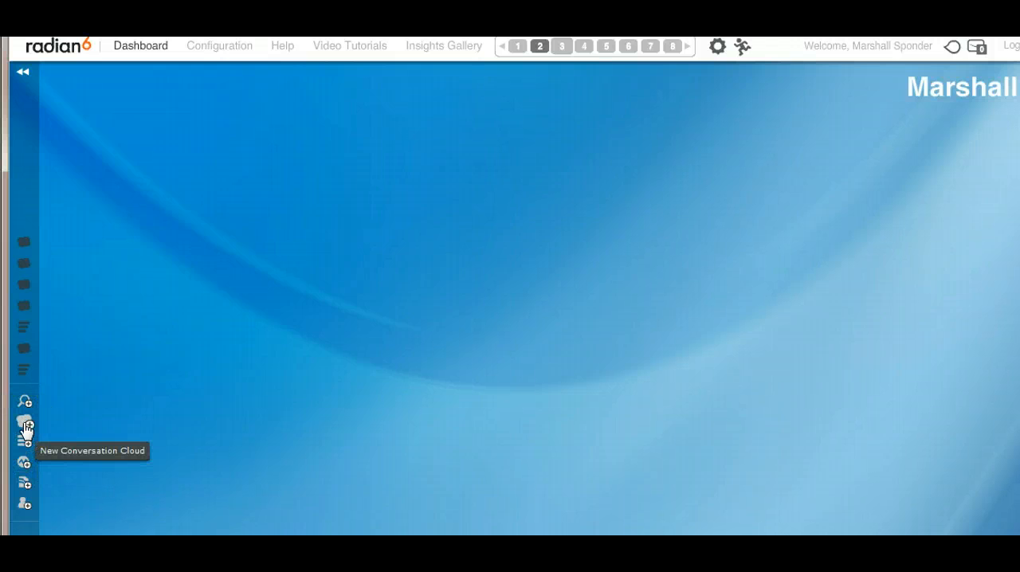
pyautogui.click(27, 428)
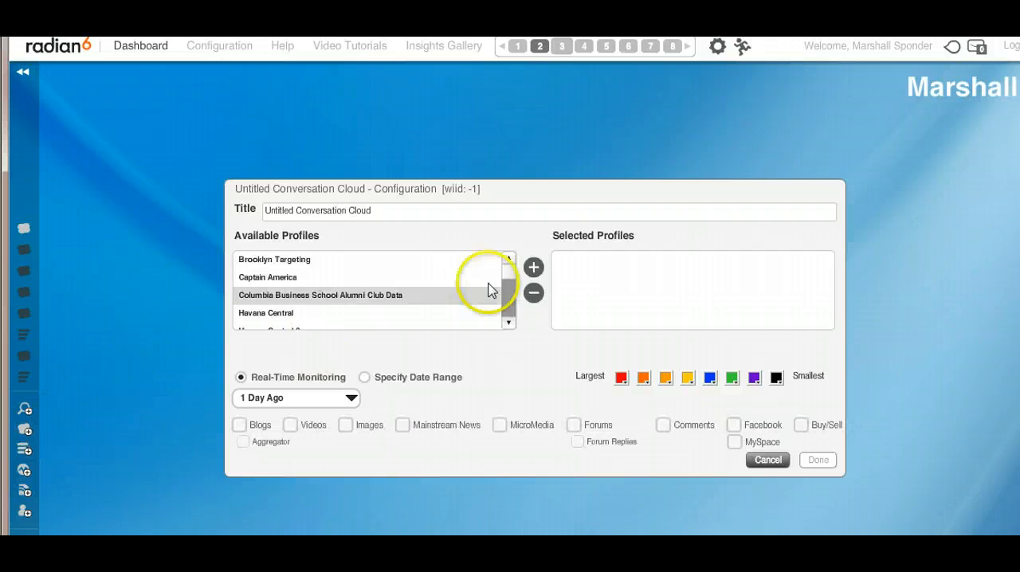
pyautogui.scroll(-1, 510, 285)
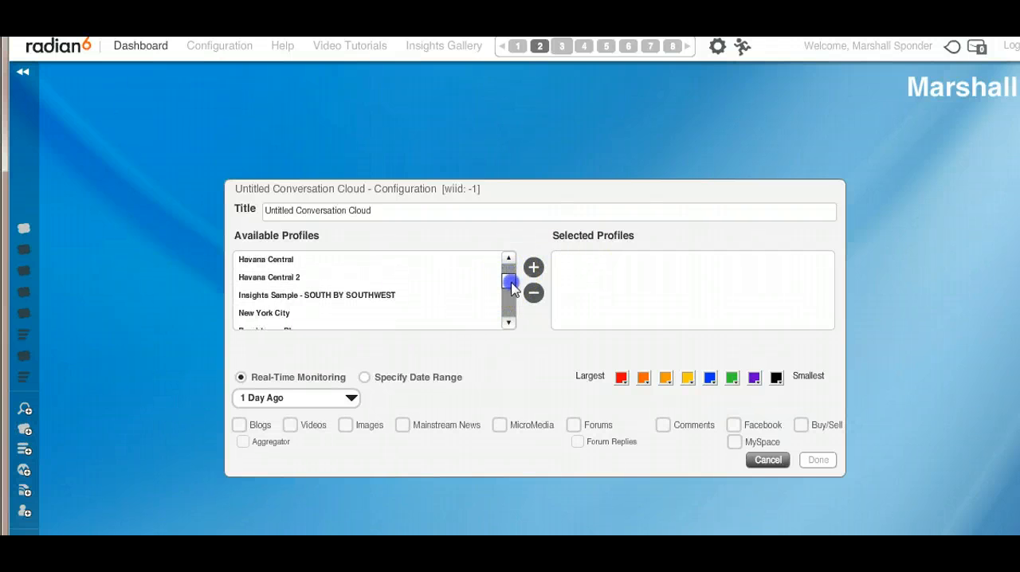
pyautogui.moveTo(511, 293); pyautogui.dragTo(503, 270)
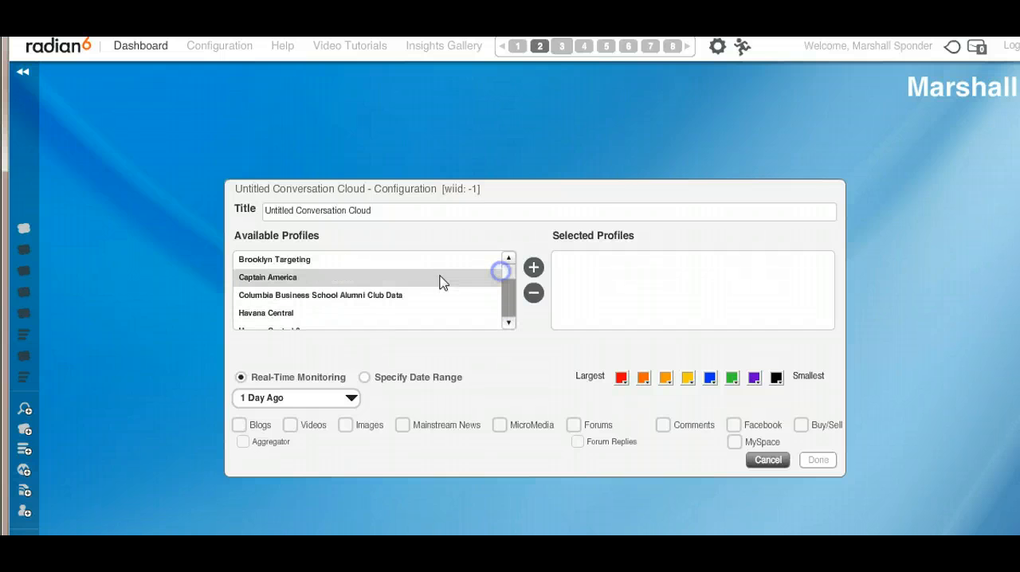
pyautogui.click(390, 270)
pyautogui.click(534, 267)
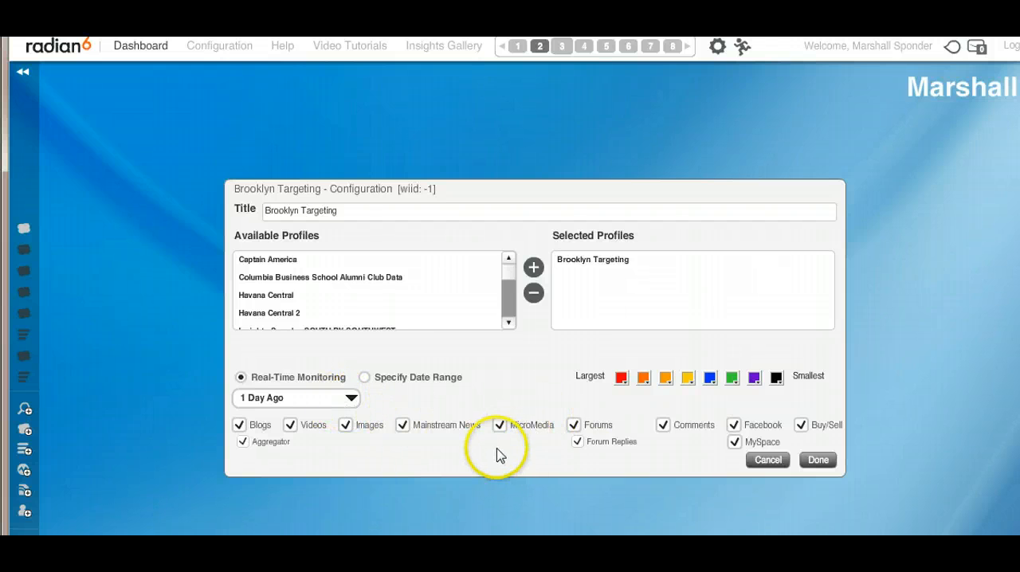
pyautogui.click(817, 465)
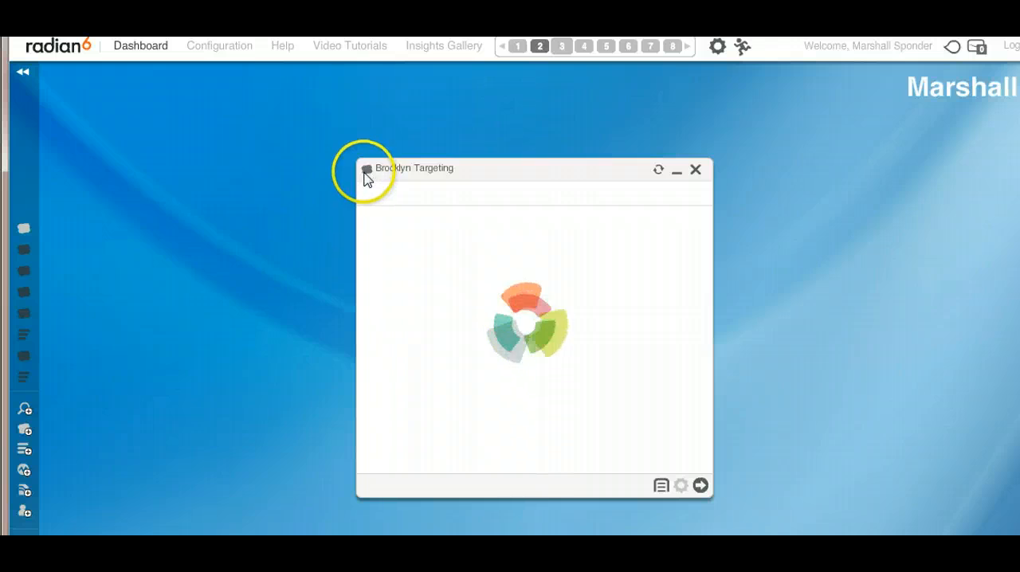
# Enlarge the Brooklyn Targeting conversation cloud widget and move it toward the dashboard's upper-left area.
pyautogui.moveTo(359, 164); pyautogui.dragTo(296, 119)
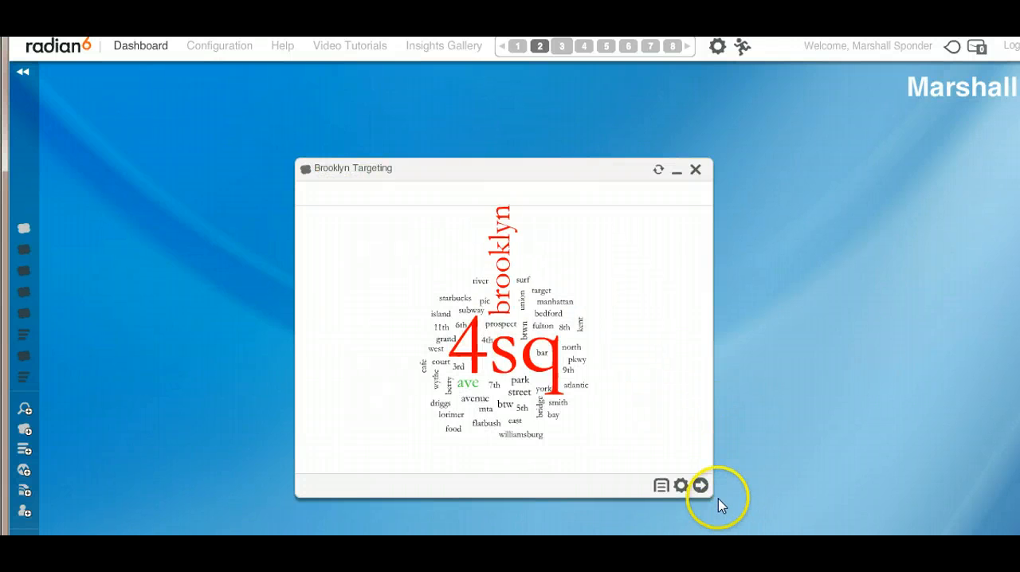
pyautogui.moveTo(712, 487); pyautogui.dragTo(858, 529)
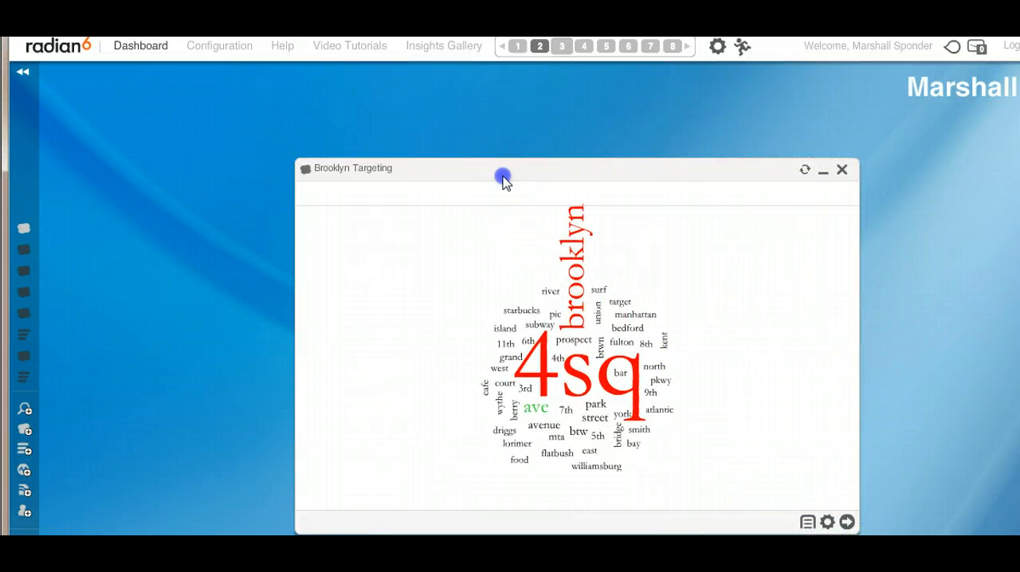
pyautogui.moveTo(503, 178); pyautogui.dragTo(397, 129)
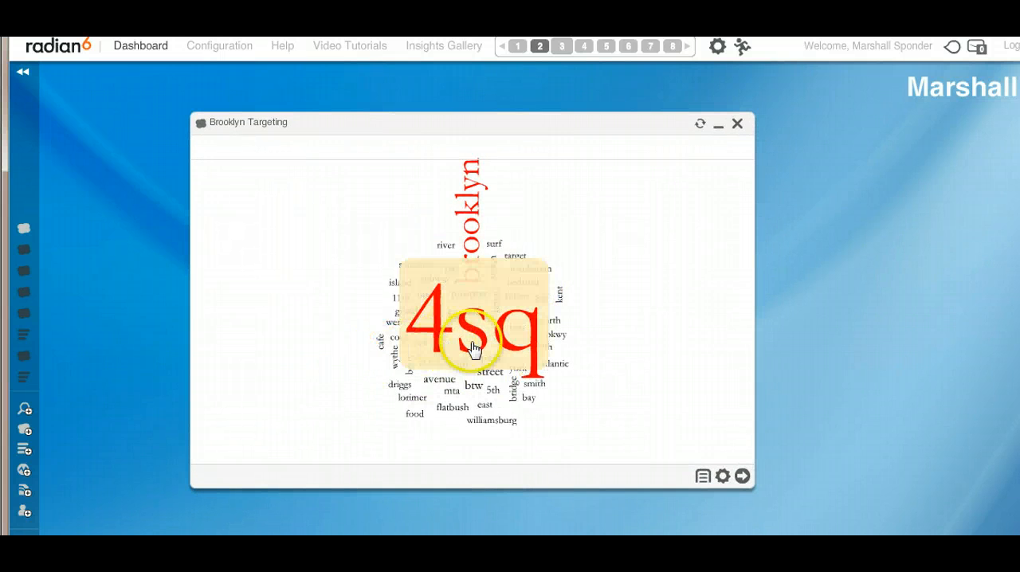
# Open a River of News for the word "atlantic" in the Brooklyn Targeting conversation cloud.
pyautogui.click(557, 373)
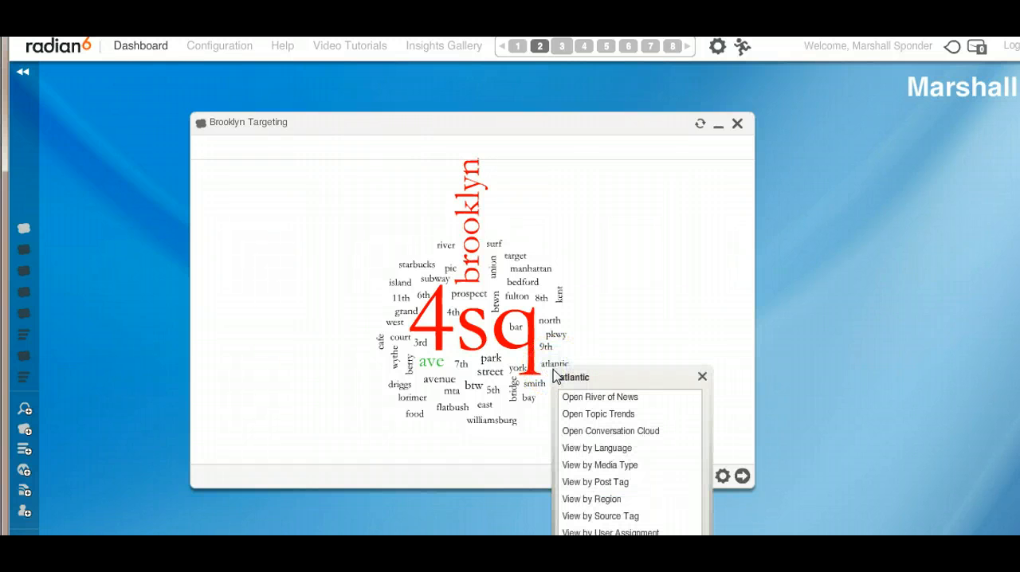
pyautogui.click(587, 399)
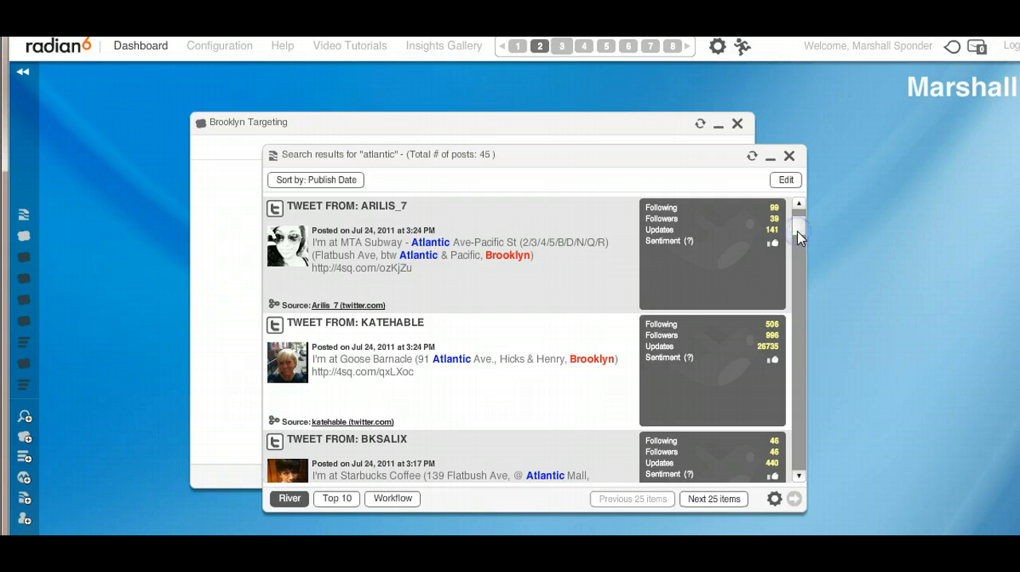
# Browse the "atlantic" posts in the River of News and review the widget's export, copy, move and font size options.
pyautogui.scroll(1, 802, 231)
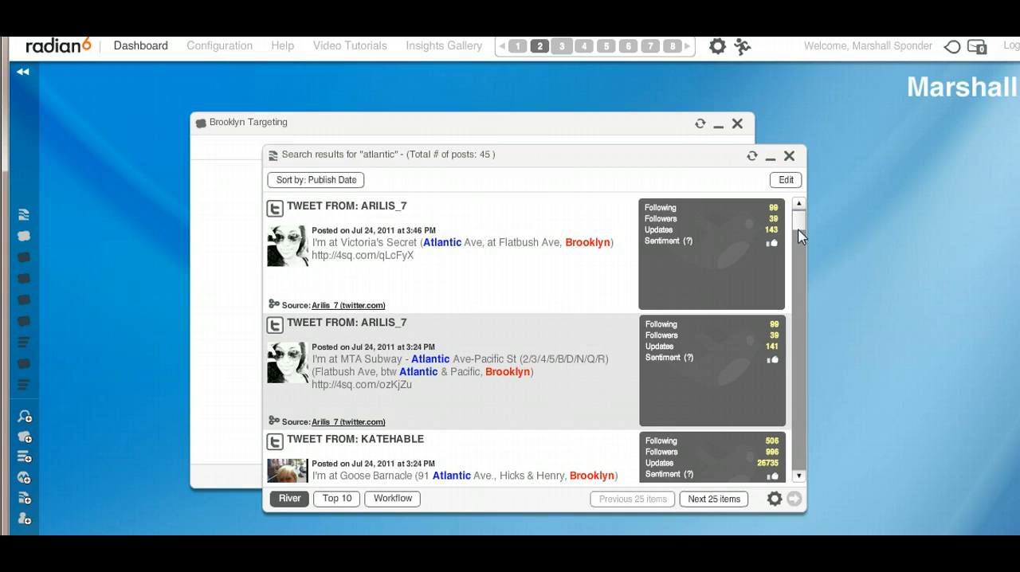
pyautogui.scroll(-2, 800, 231)
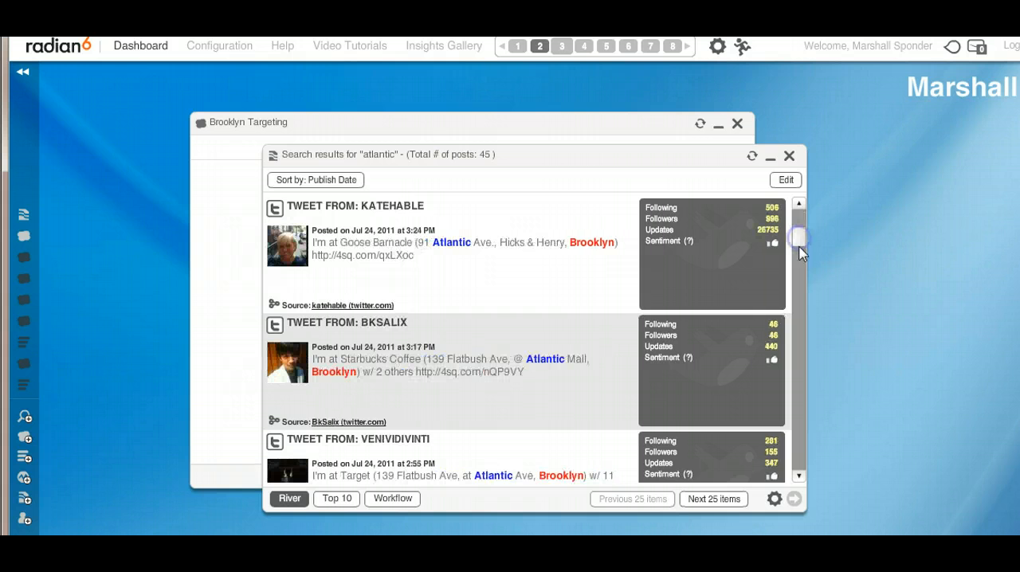
pyautogui.click(773, 500)
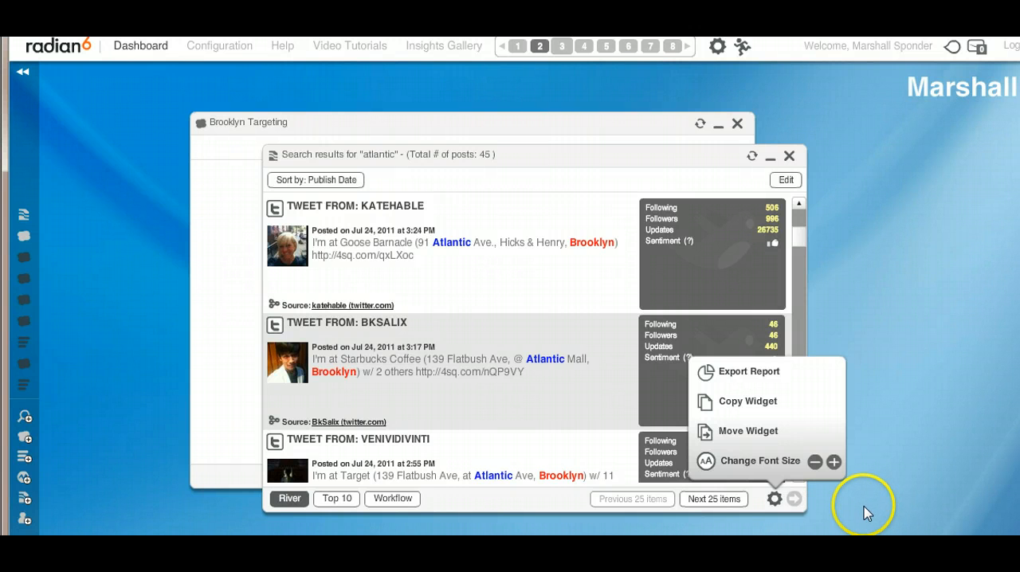
pyautogui.click(843, 476)
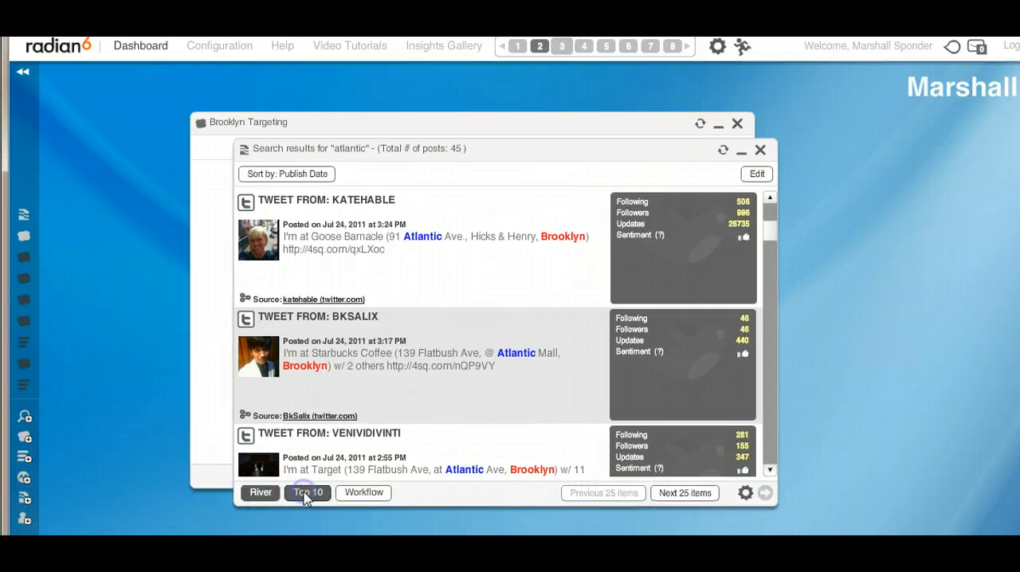
# View the "atlantic" search results as a Top 10 chart, then browse the posts in the Workflow view.
pyautogui.click(304, 494)
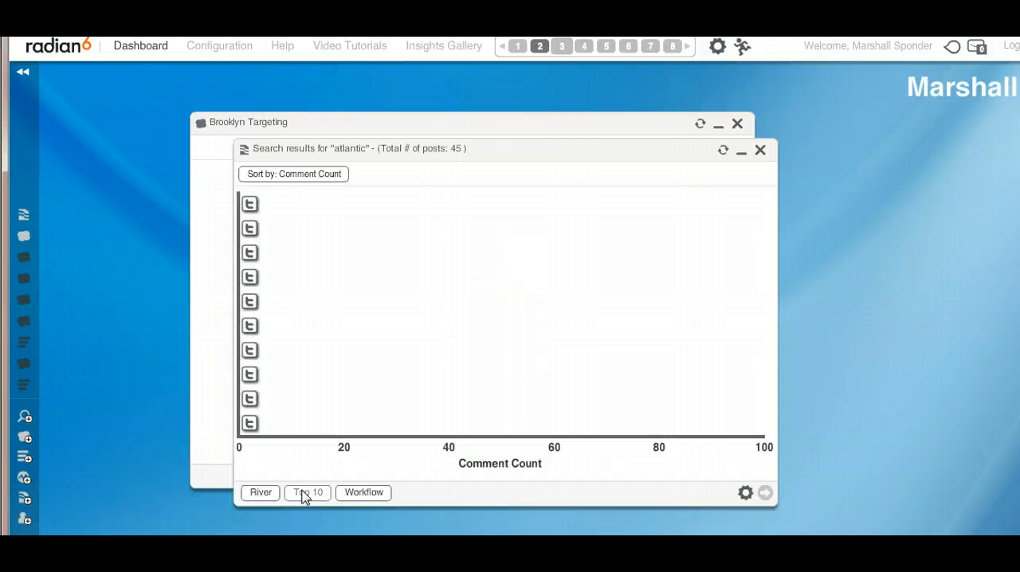
pyautogui.click(344, 494)
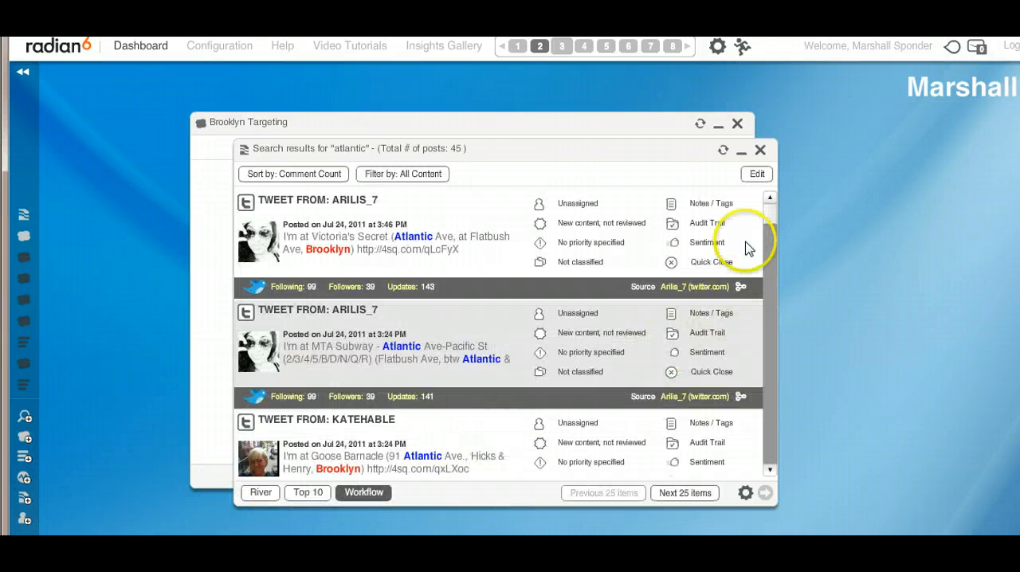
pyautogui.moveTo(767, 209)
pyautogui.mouseDown()
pyautogui.moveTo(772, 374)
pyautogui.moveTo(777, 221)
pyautogui.mouseUp()
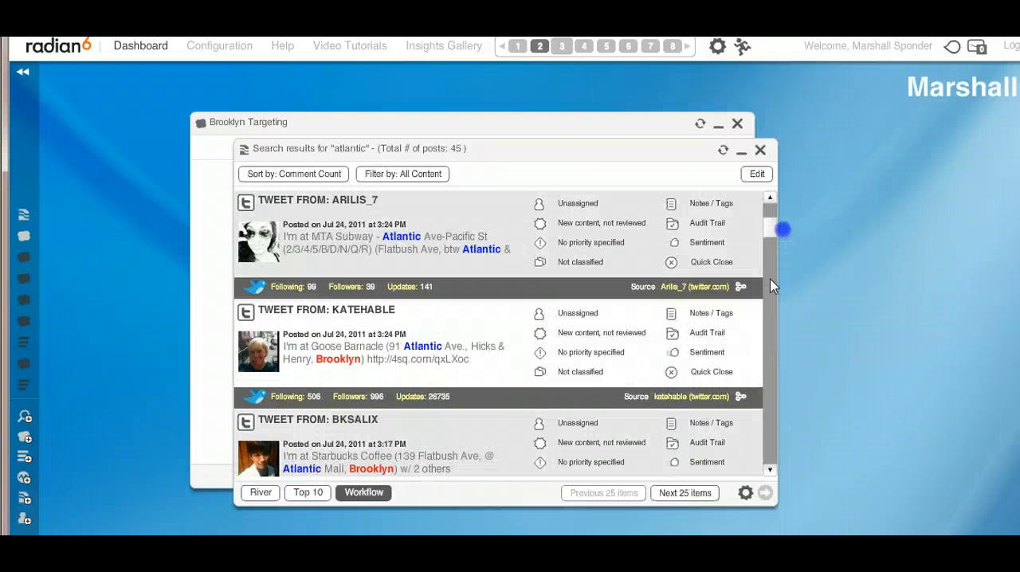
pyautogui.click(747, 494)
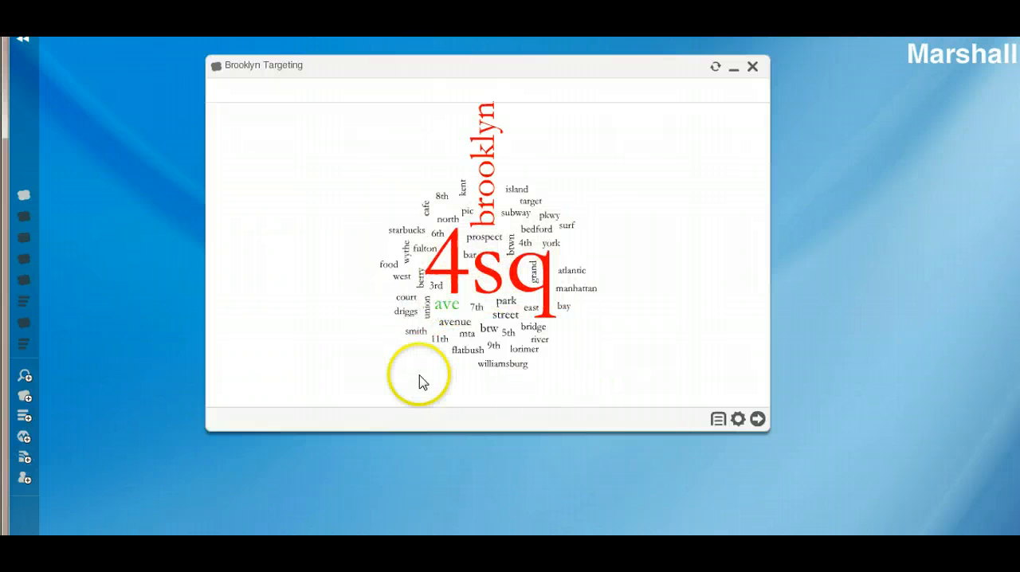
# Open a conversation cloud for the word "driggs" from the Brooklyn Targeting cloud.
pyautogui.click(408, 314)
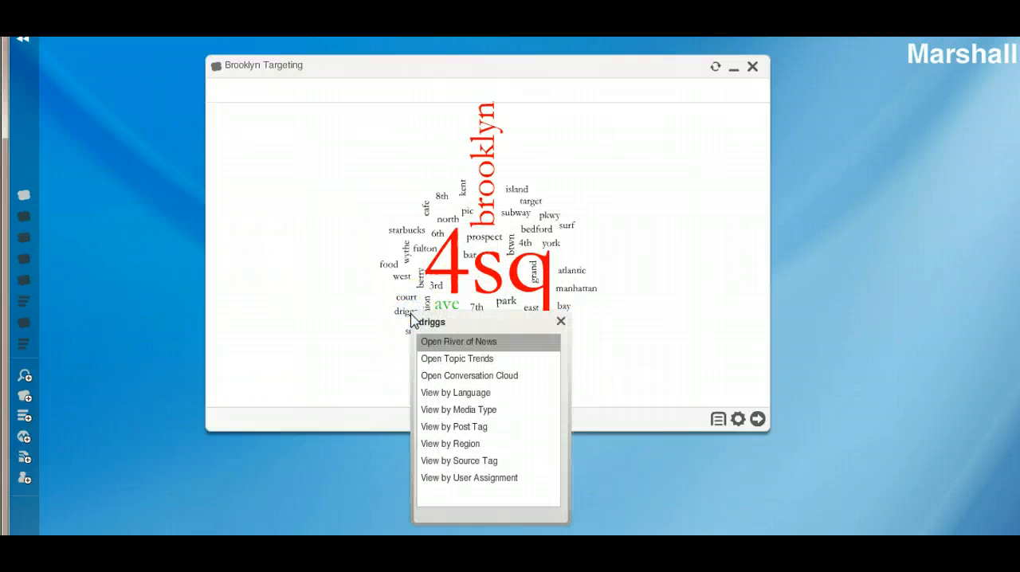
pyautogui.click(456, 357)
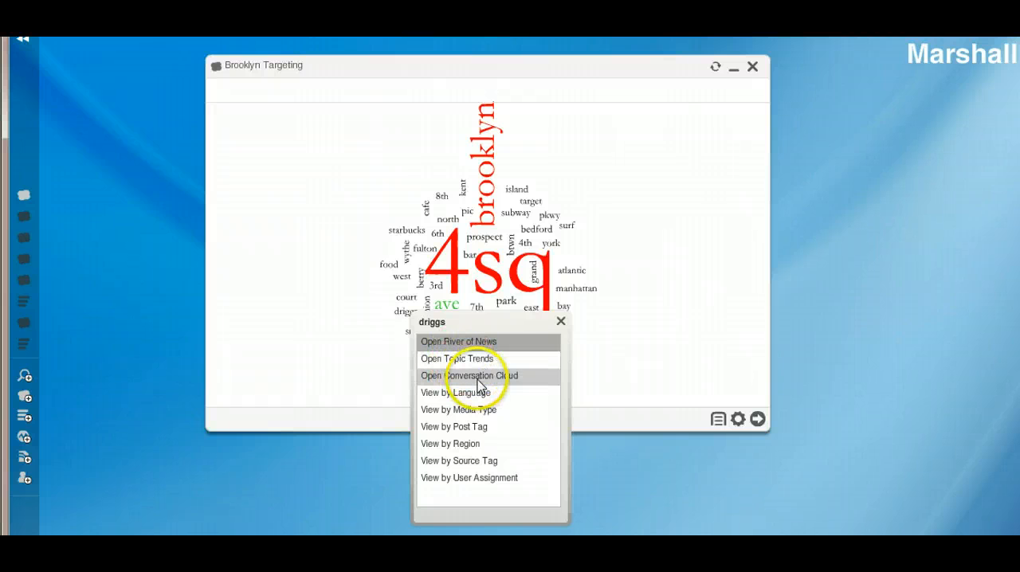
pyautogui.click(476, 378)
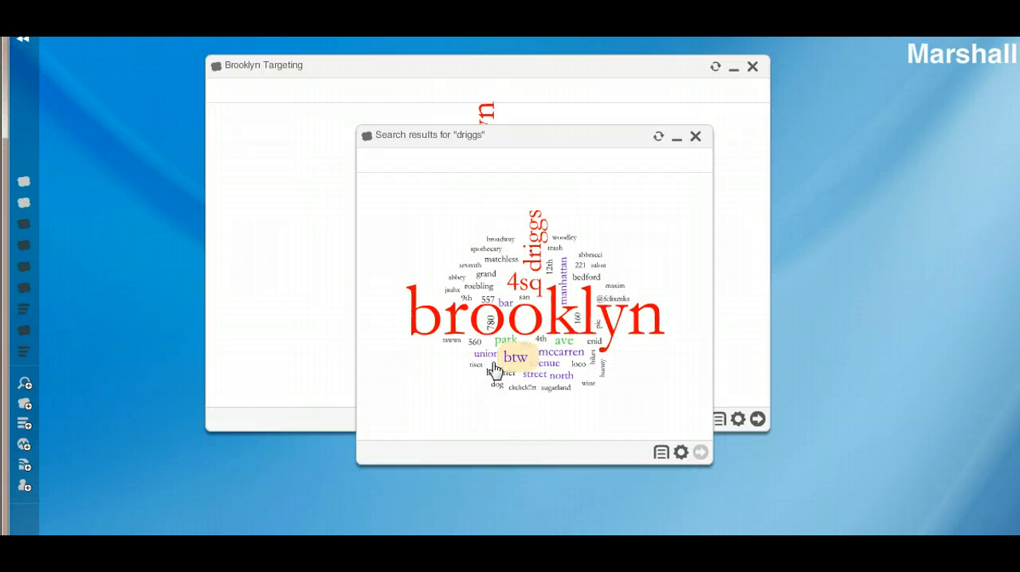
# Open a River of News for "mccarren" from the "driggs" conversation cloud and browse its posts.
pyautogui.click(564, 359)
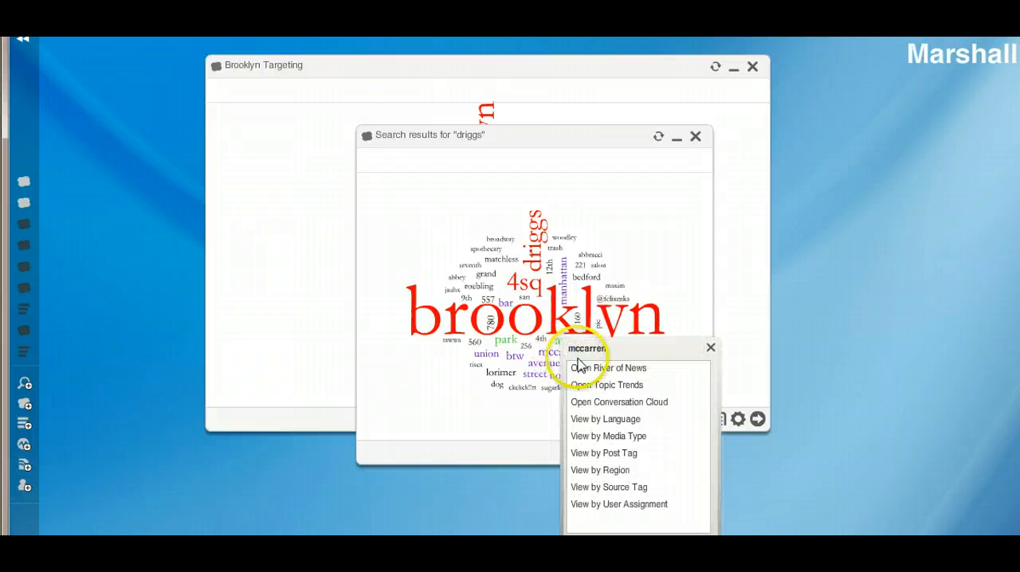
pyautogui.click(582, 368)
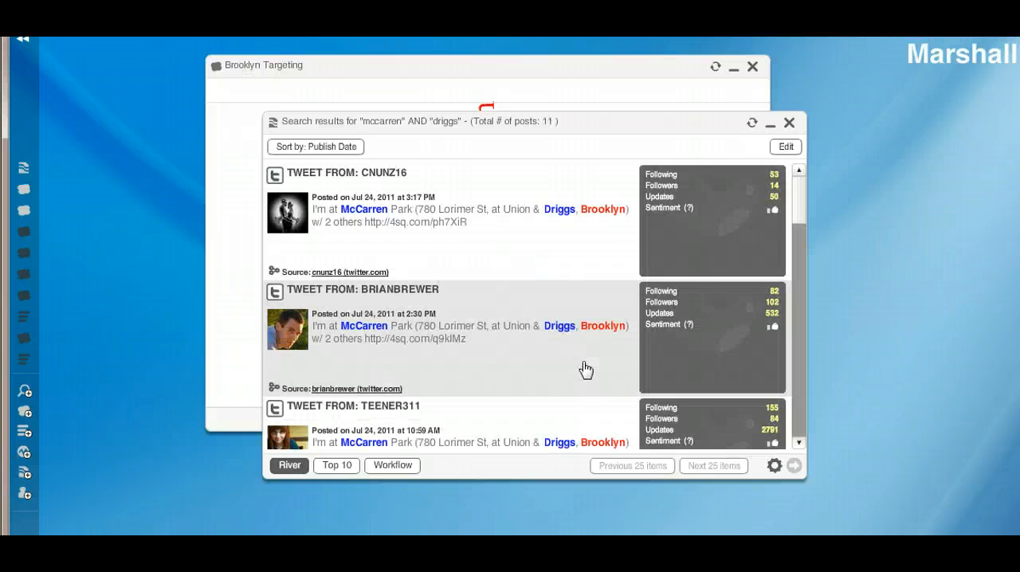
pyautogui.click(801, 191)
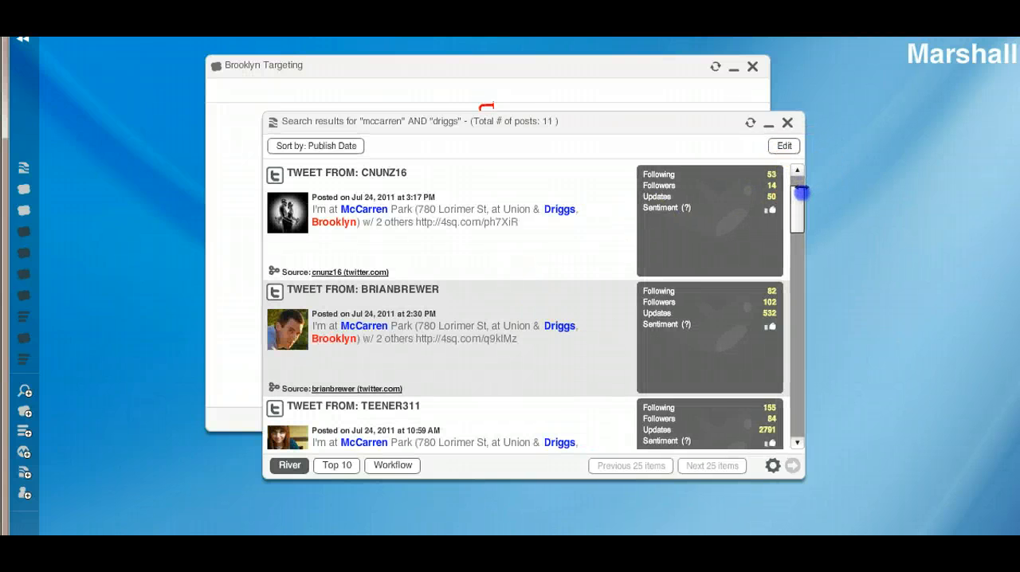
pyautogui.moveTo(800, 188); pyautogui.dragTo(786, 209)
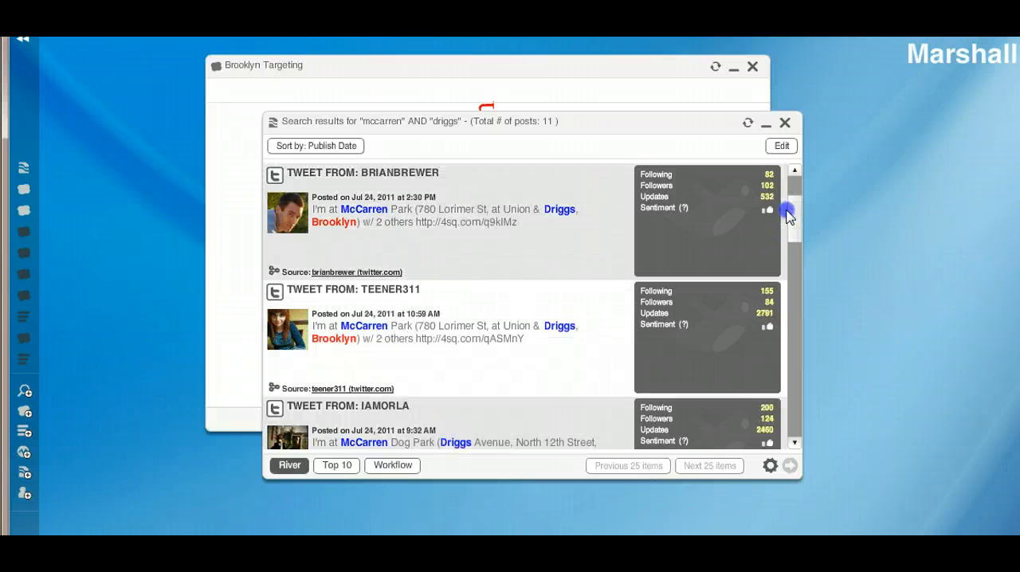
# Check the options of the "mccarren" AND "driggs" River of News, and delete that widget from the dashboard.
pyautogui.click(772, 468)
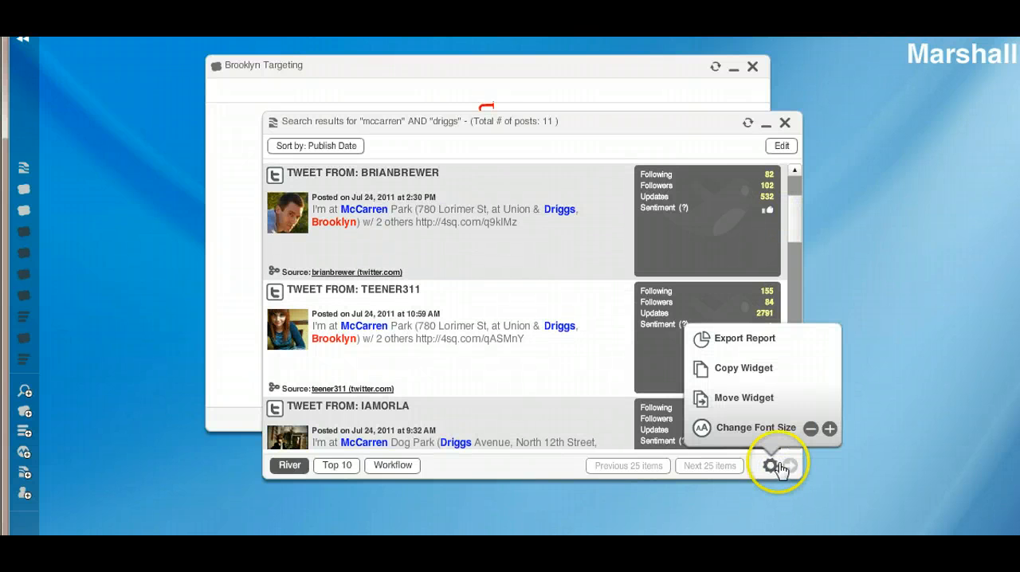
pyautogui.click(846, 421)
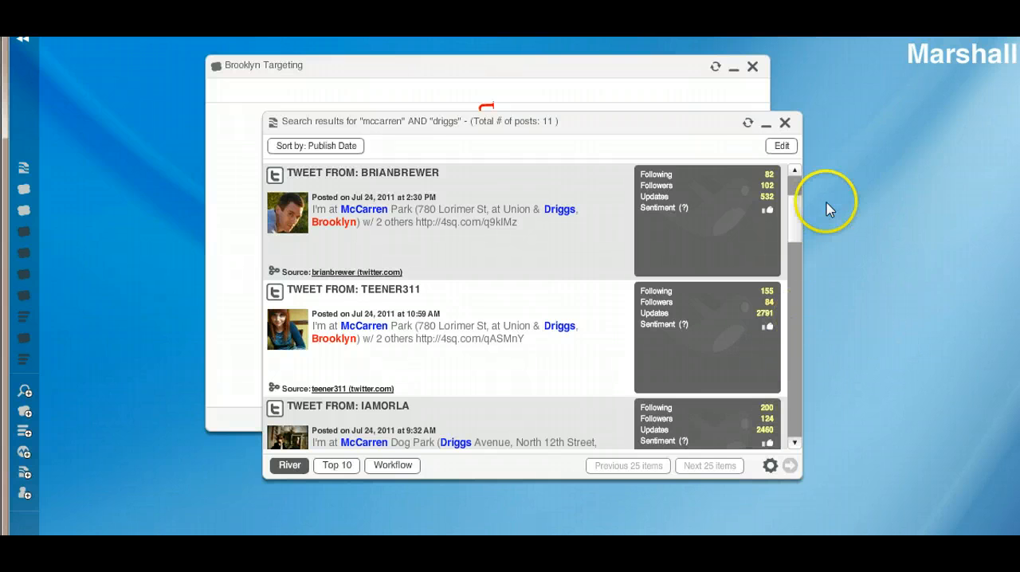
pyautogui.click(785, 126)
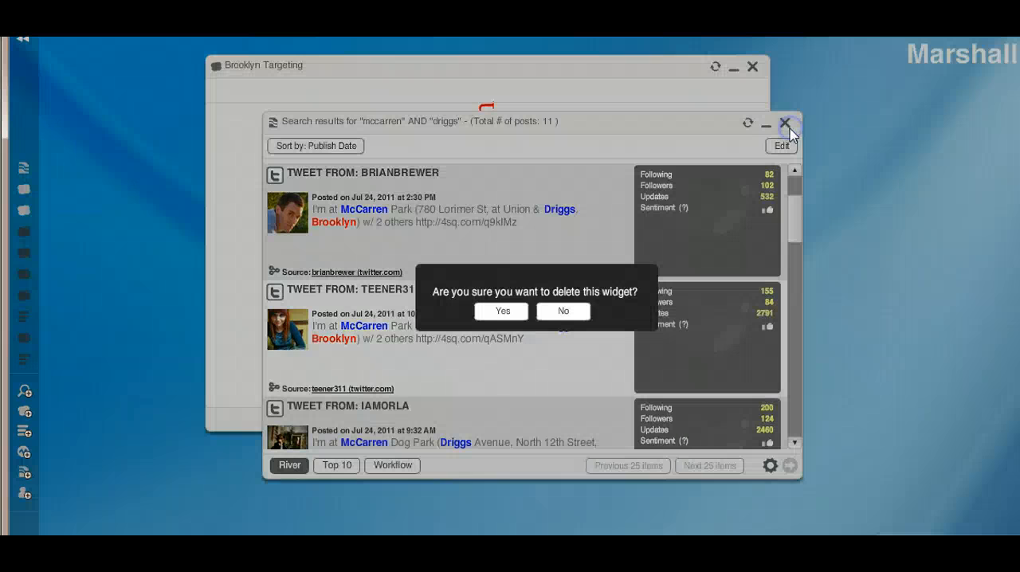
pyautogui.click(507, 314)
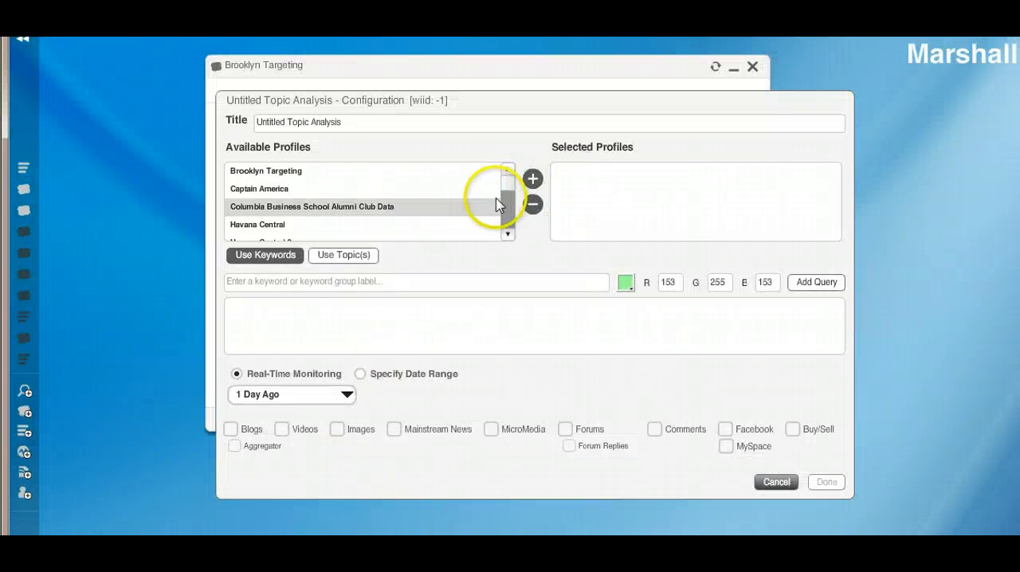
# Create a new topic analysis widget that uses the Brooklyn Targeting profile.
pyautogui.click(341, 171)
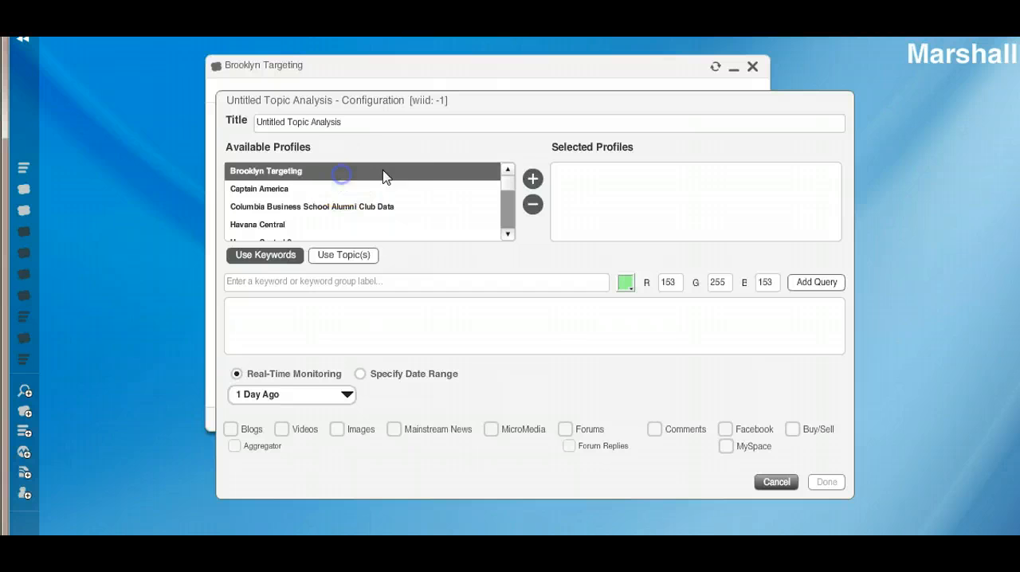
pyautogui.click(533, 180)
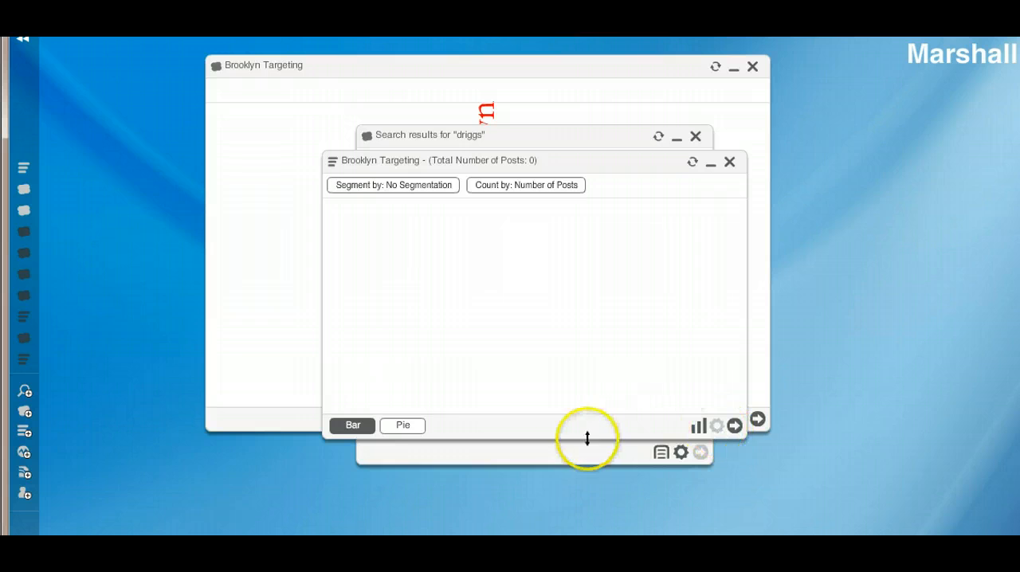
pyautogui.click(734, 425)
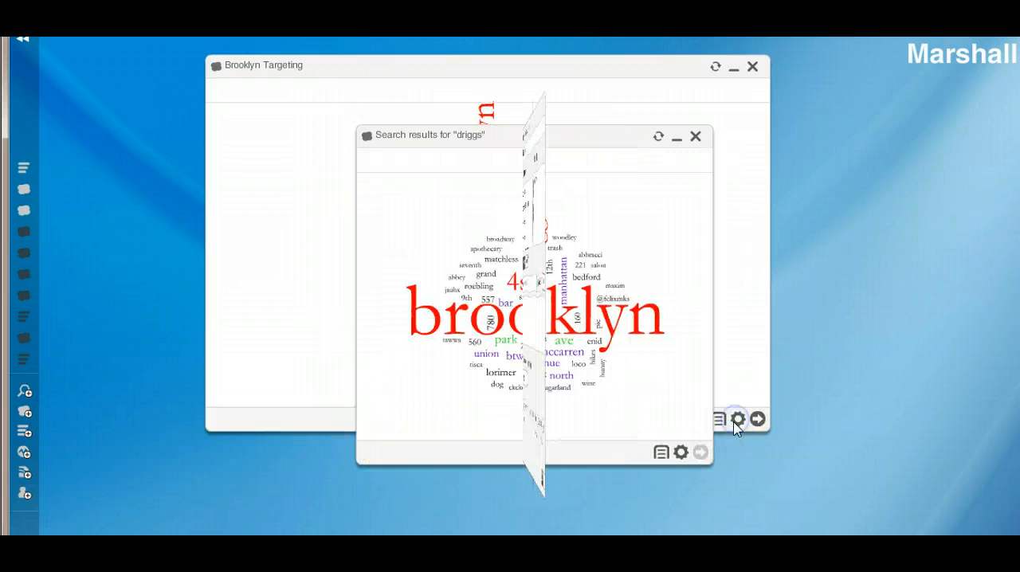
pyautogui.click(363, 256)
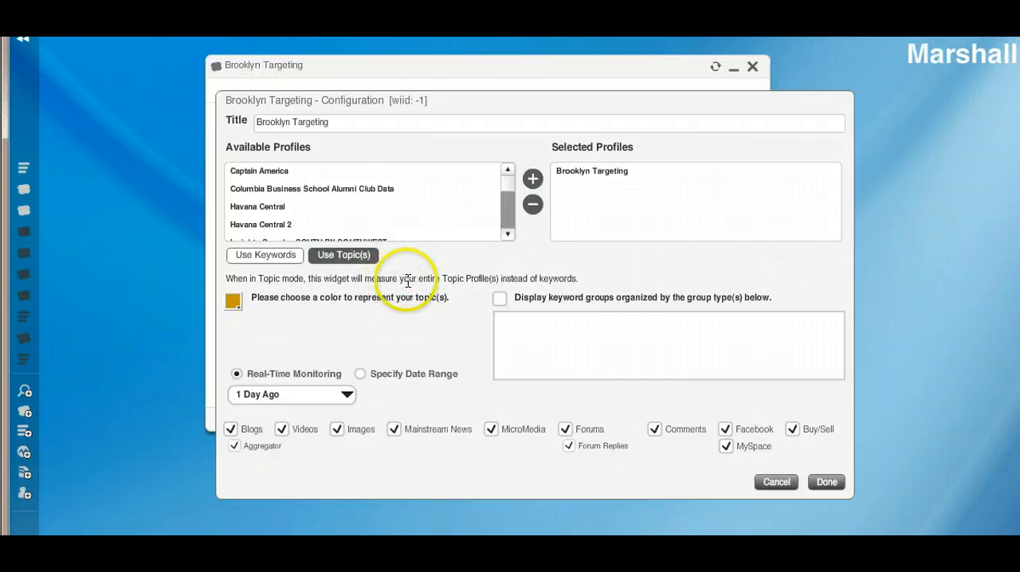
pyautogui.click(500, 299)
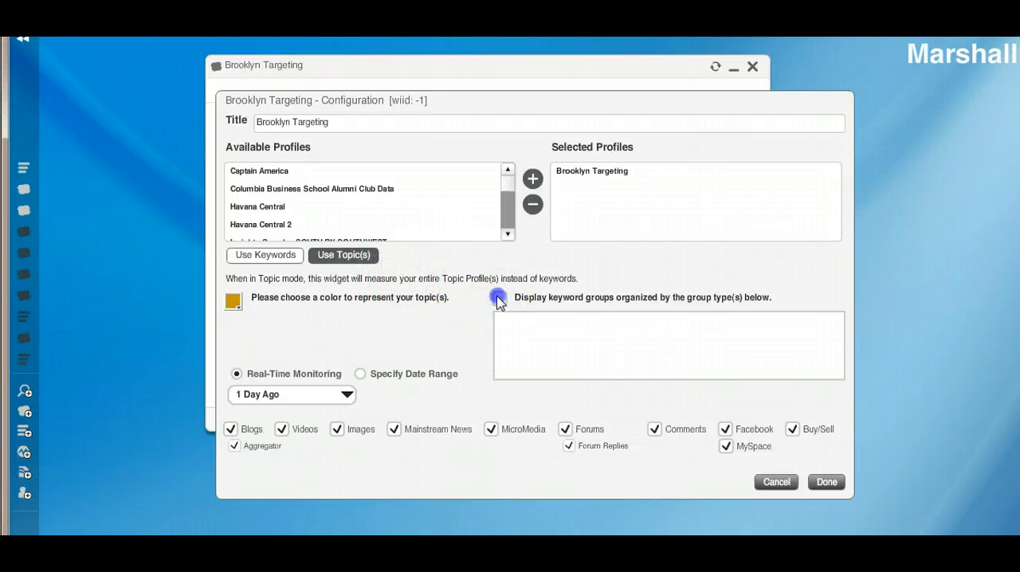
pyautogui.click(785, 482)
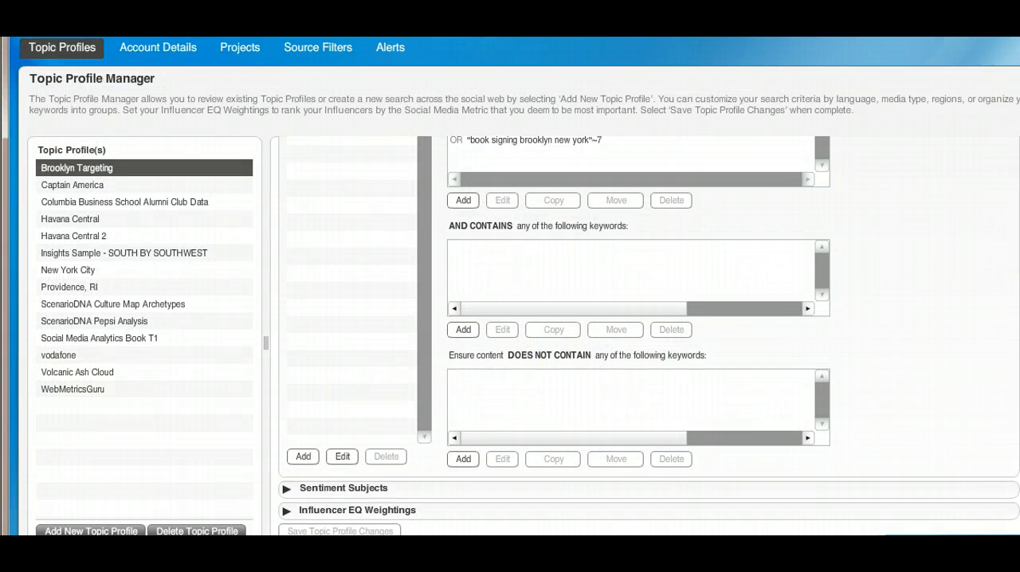
# Set the group type of the 4Sq keyword group to Brands in the Brooklyn Targeting profile and save the profile changes.
pyautogui.scroll(3, 649, 336)
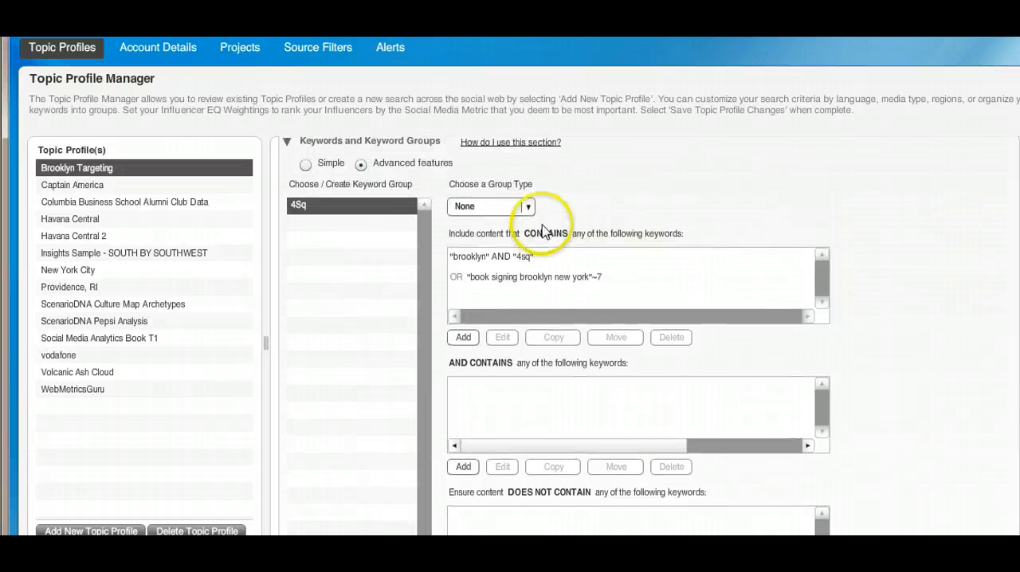
pyautogui.click(528, 207)
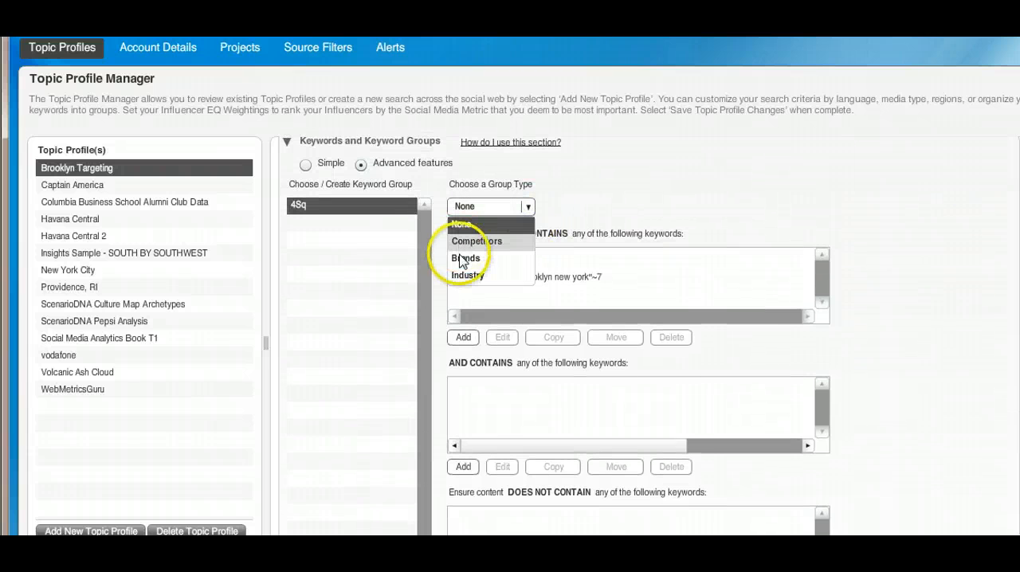
pyautogui.click(465, 257)
pyautogui.click(464, 338)
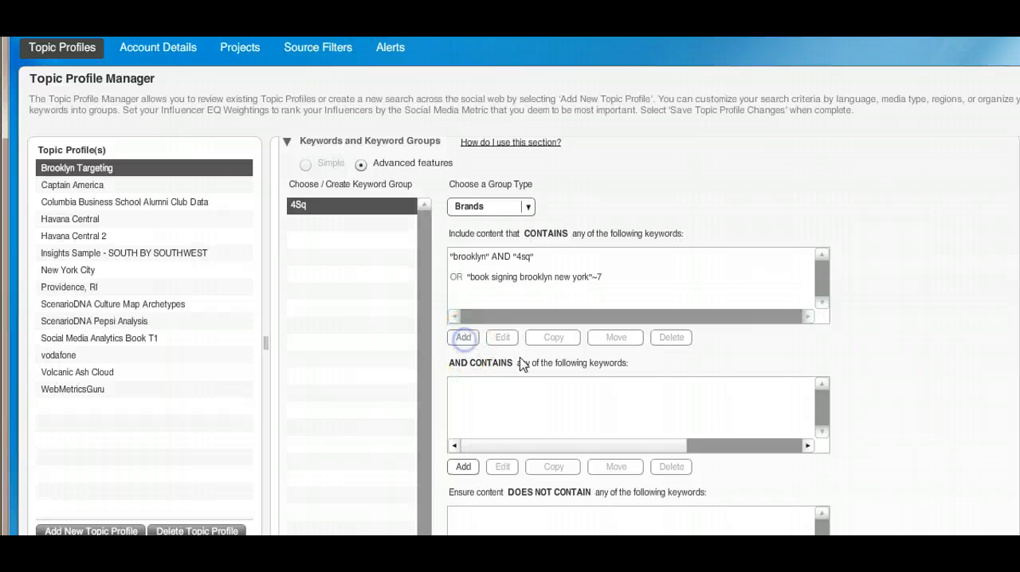
pyautogui.click(904, 189)
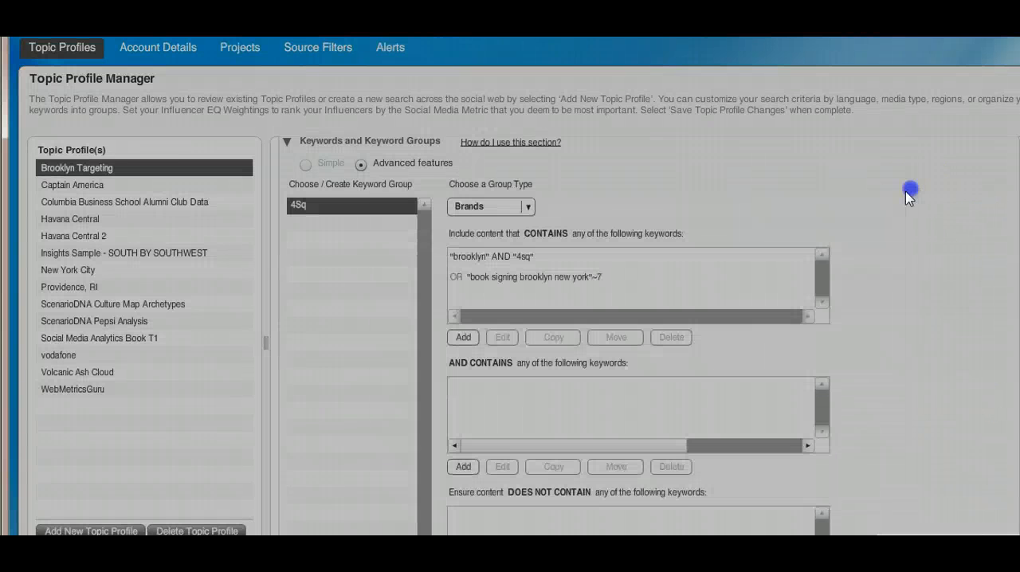
pyautogui.scroll(-3, 558, 335)
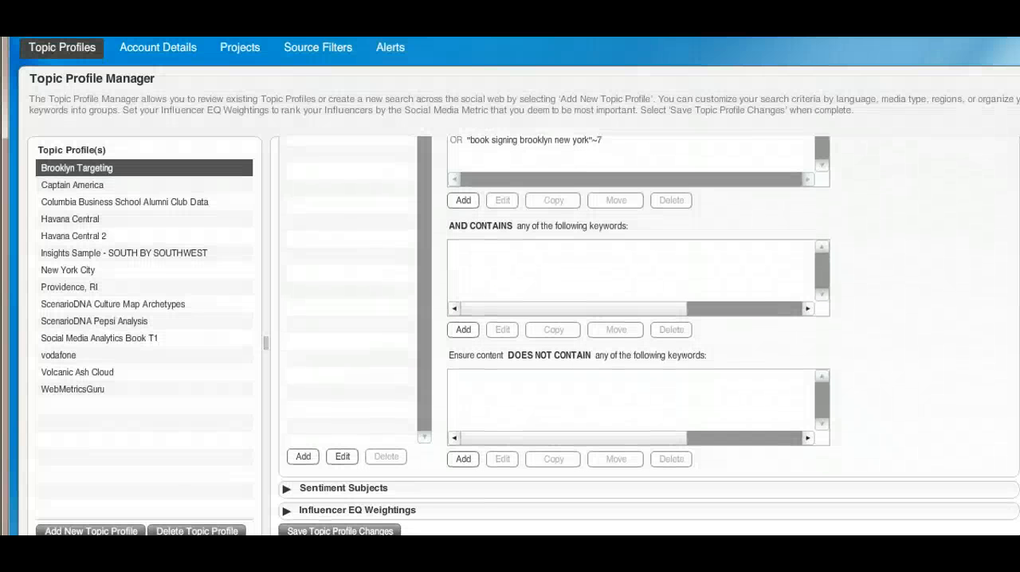
pyautogui.click(316, 530)
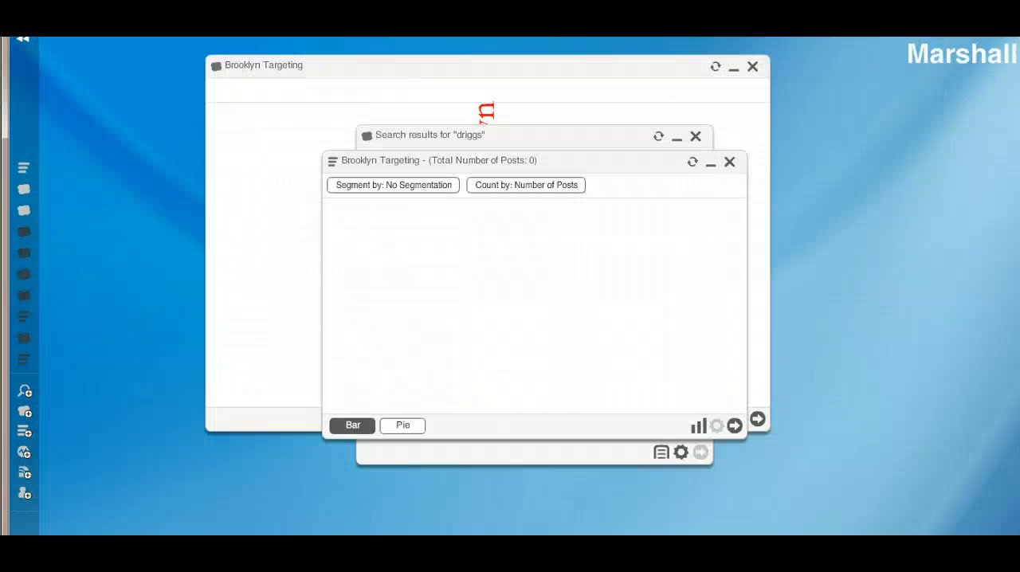
# Refresh the Brooklyn Targeting topic analysis widget, enlarge it slightly and move it toward the dashboard's upper-left area.
pyautogui.click(692, 163)
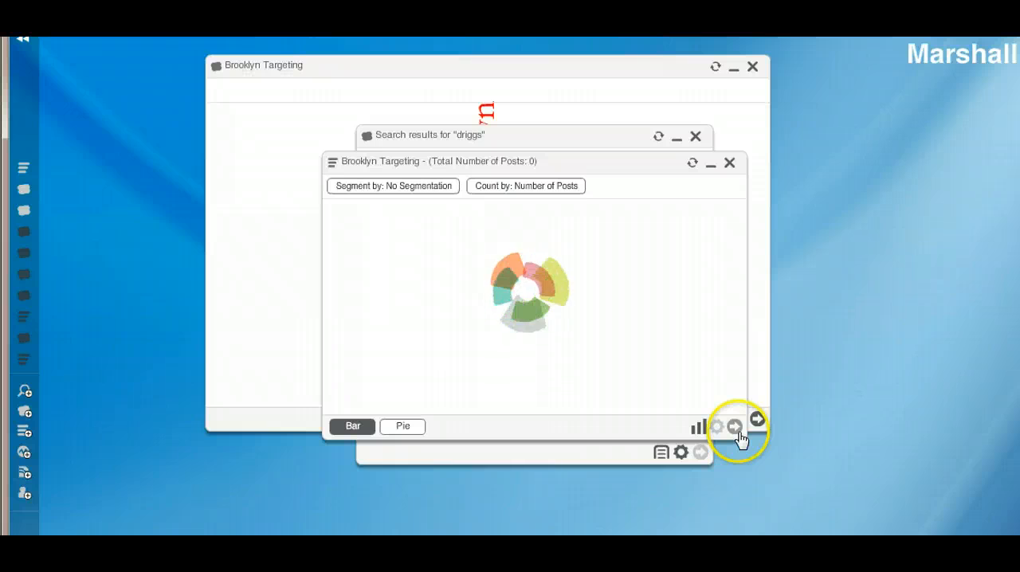
pyautogui.moveTo(742, 435); pyautogui.dragTo(769, 457)
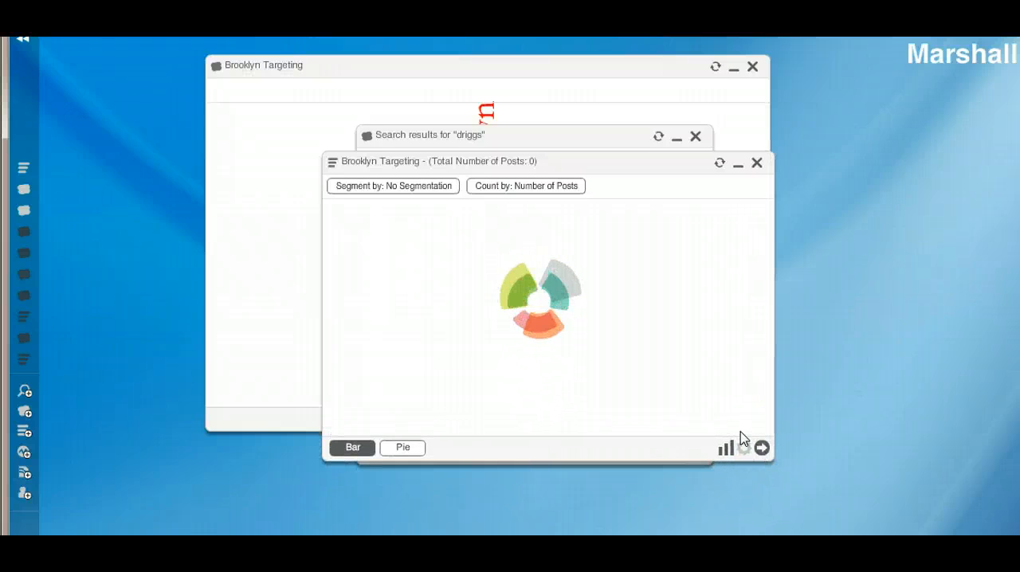
pyautogui.moveTo(309, 559)
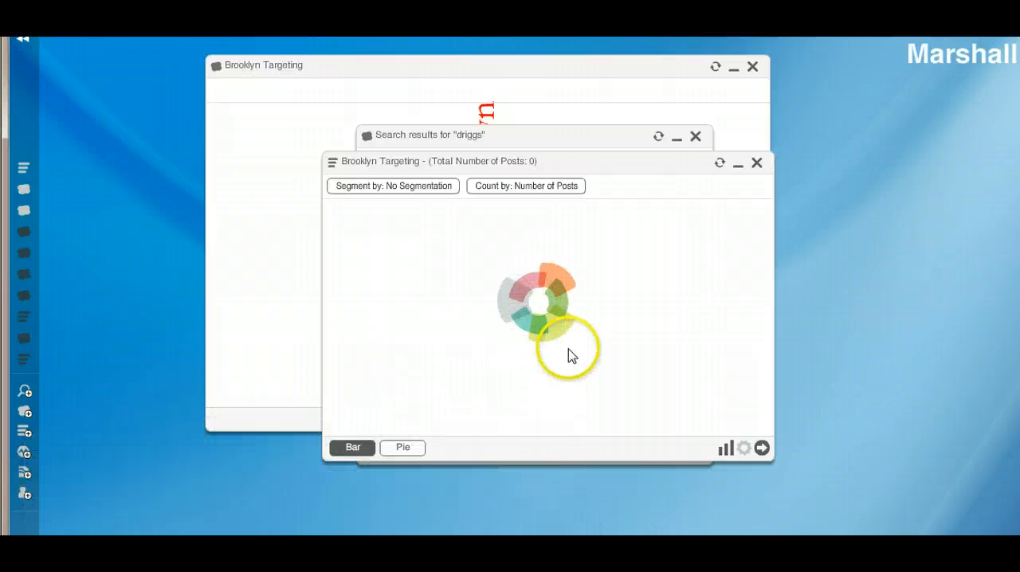
pyautogui.moveTo(580, 166); pyautogui.dragTo(538, 149)
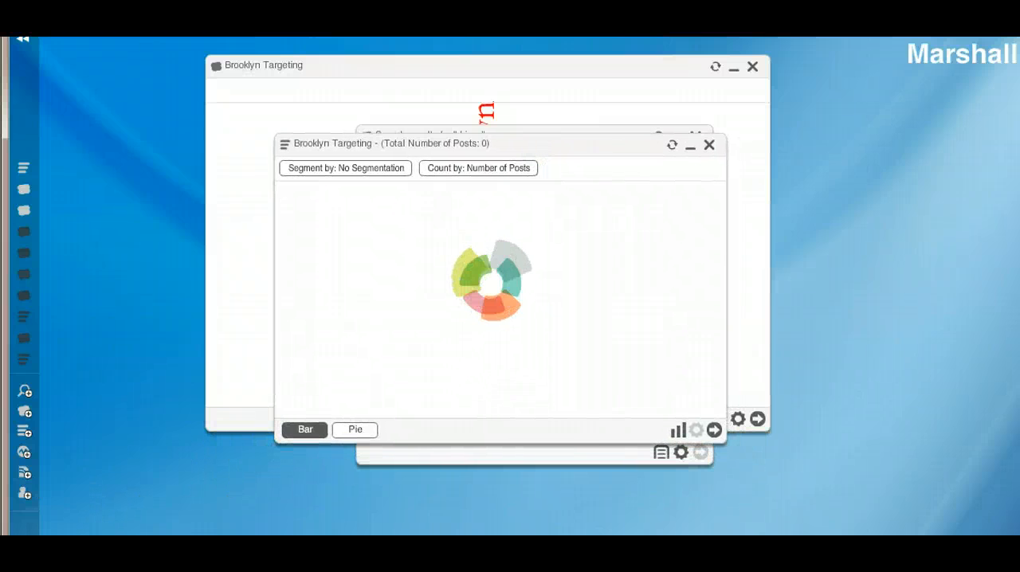
# Open a conversation cloud for the Total Count bar of the Brooklyn Targeting topic analysis.
pyautogui.moveTo(464, 257)
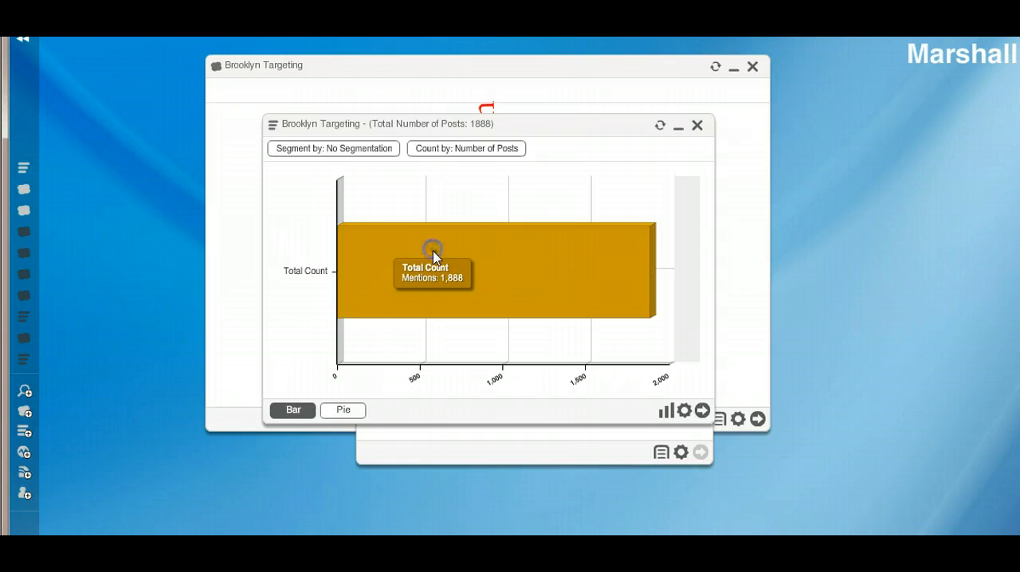
pyautogui.click(435, 256)
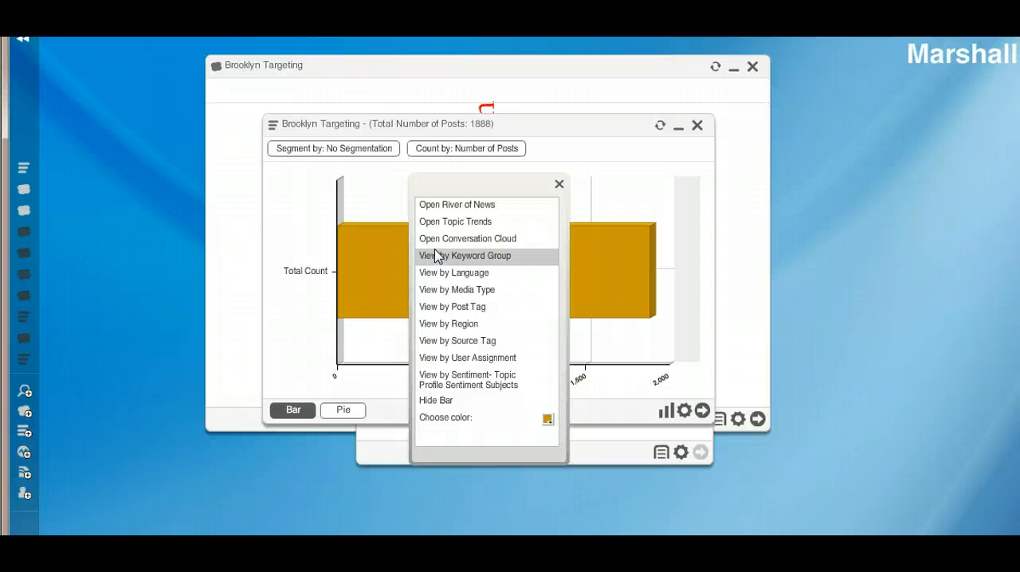
pyautogui.click(448, 240)
pyautogui.click(448, 242)
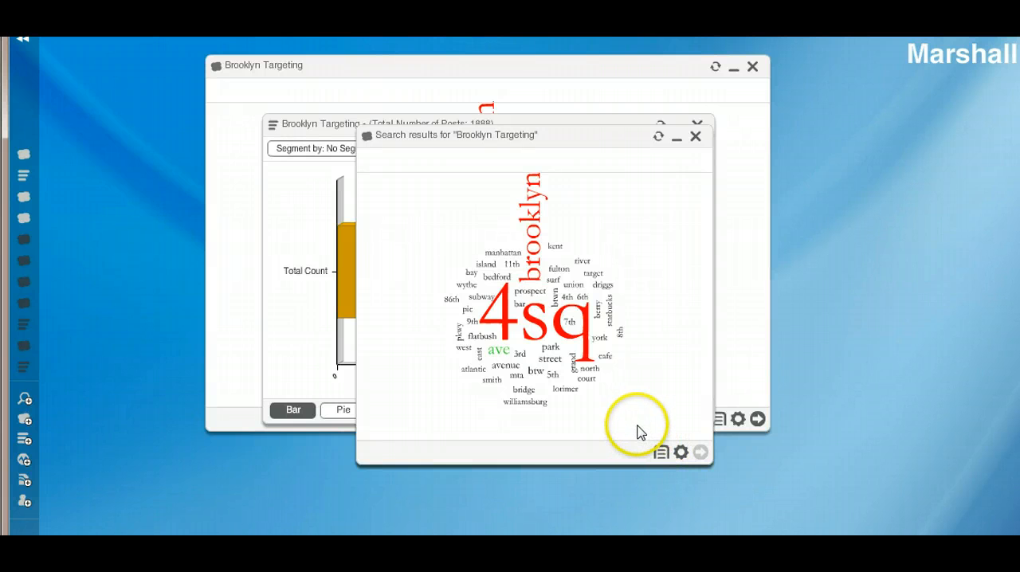
# Open the River of News for the word "court" in the new conversation cloud.
pyautogui.click(590, 389)
pyautogui.click(608, 366)
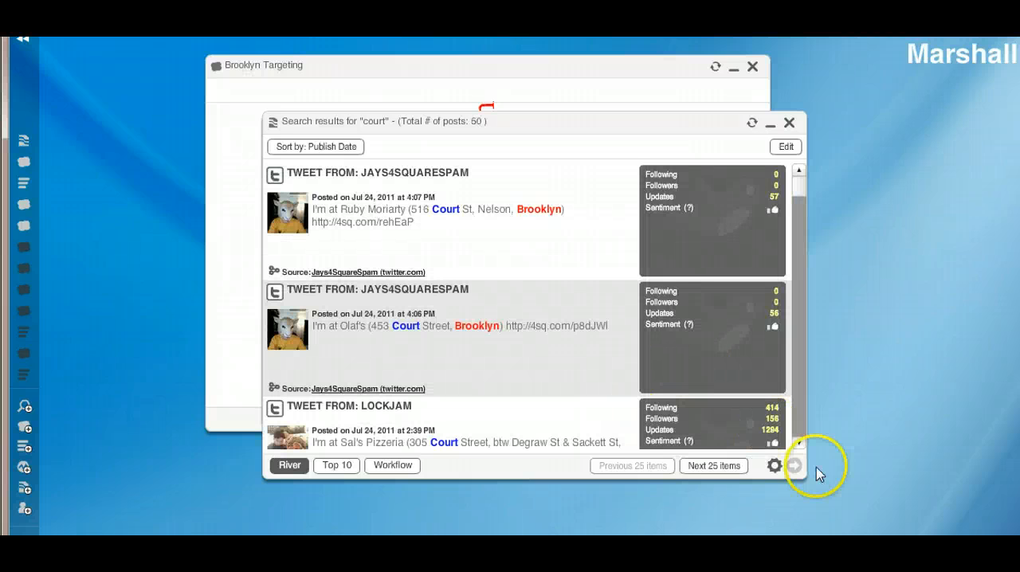
# Try the font size option on the "court" River of News, enlarging the text by two steps and reducing it by two again.
pyautogui.click(773, 466)
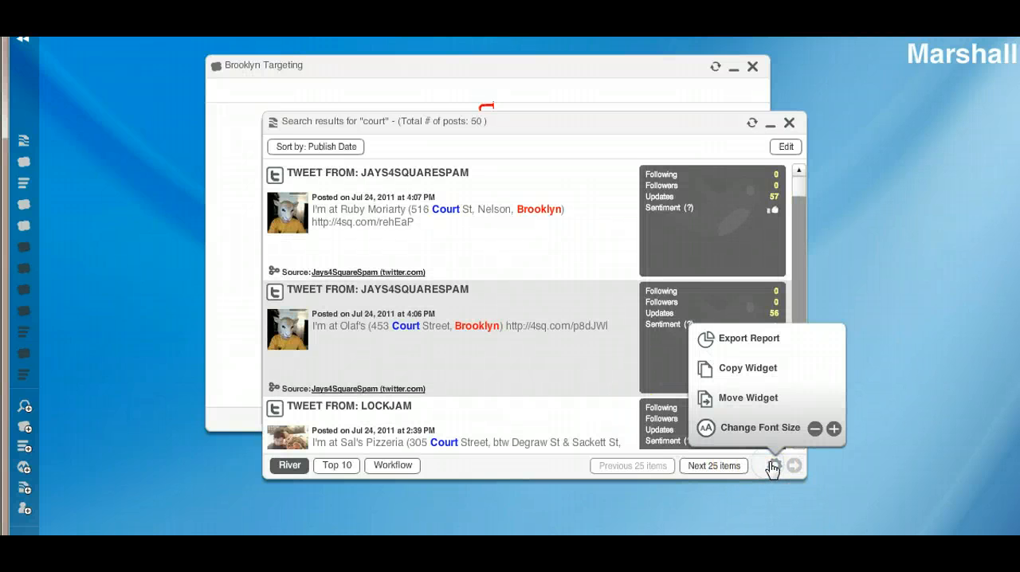
pyautogui.click(834, 429)
pyautogui.click(834, 430)
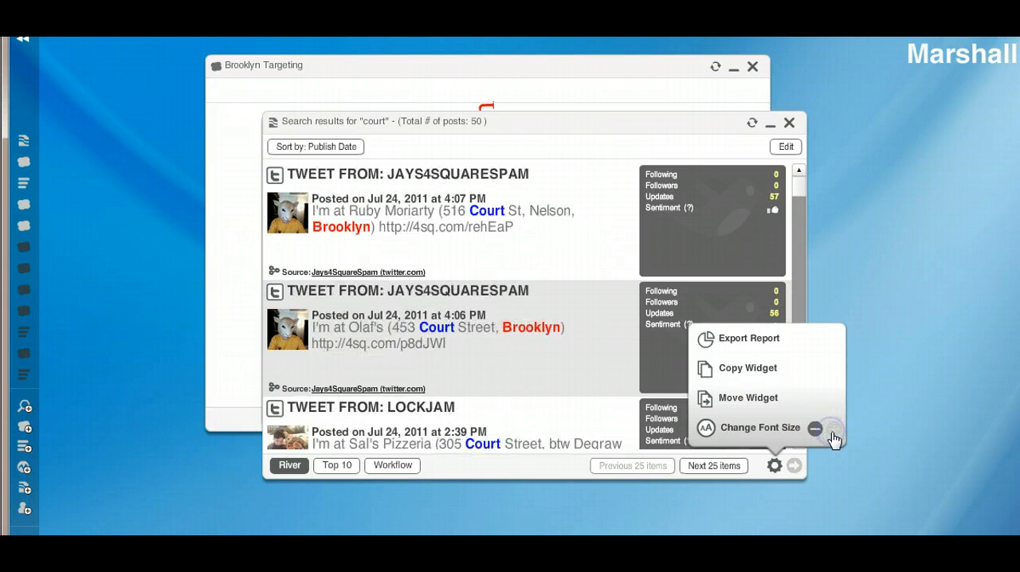
pyautogui.click(815, 429)
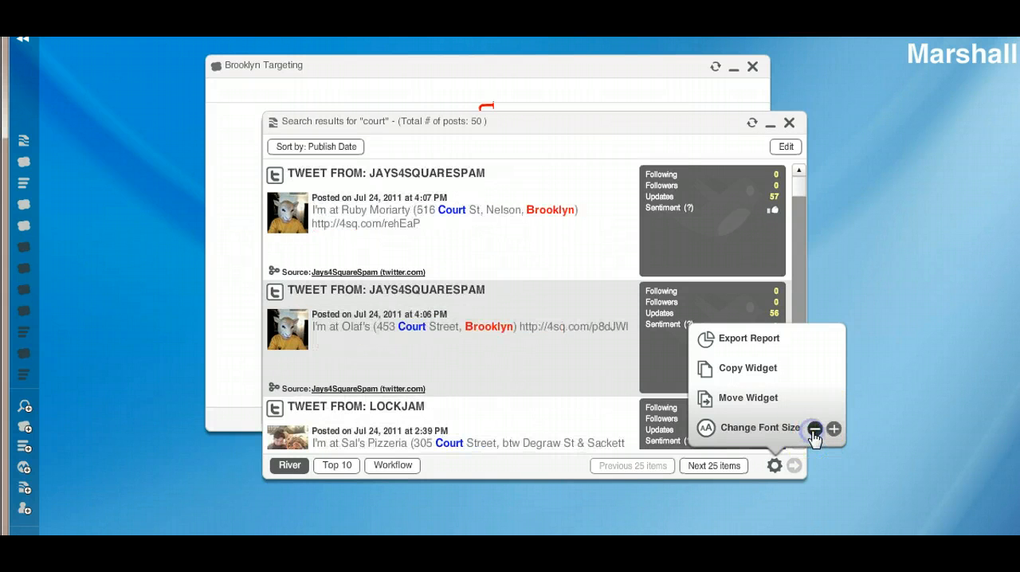
pyautogui.click(814, 429)
pyautogui.click(906, 330)
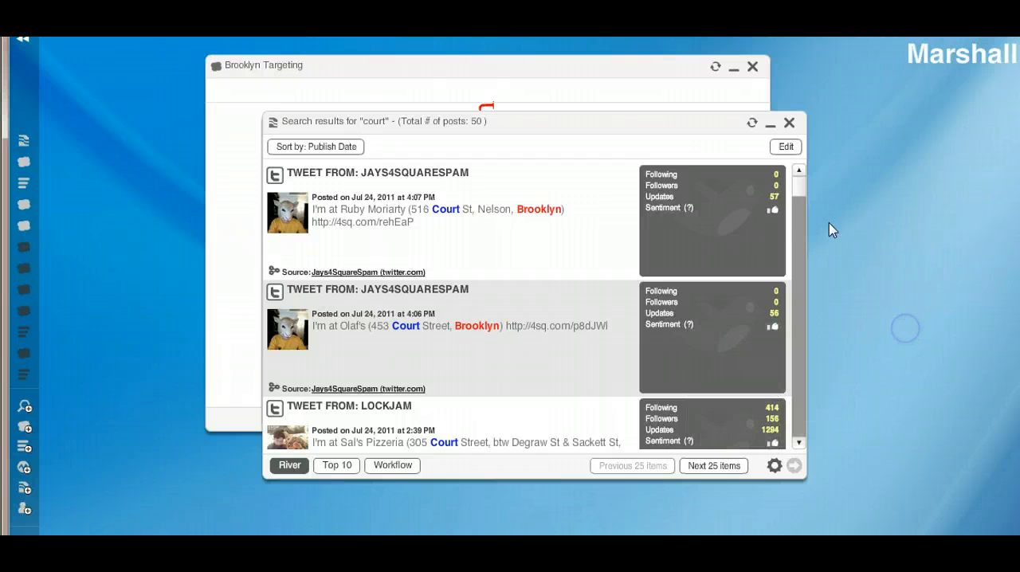
# Delete the "court" River of News widget and enlarge the Brooklyn Targeting search results conversation cloud.
pyautogui.click(790, 126)
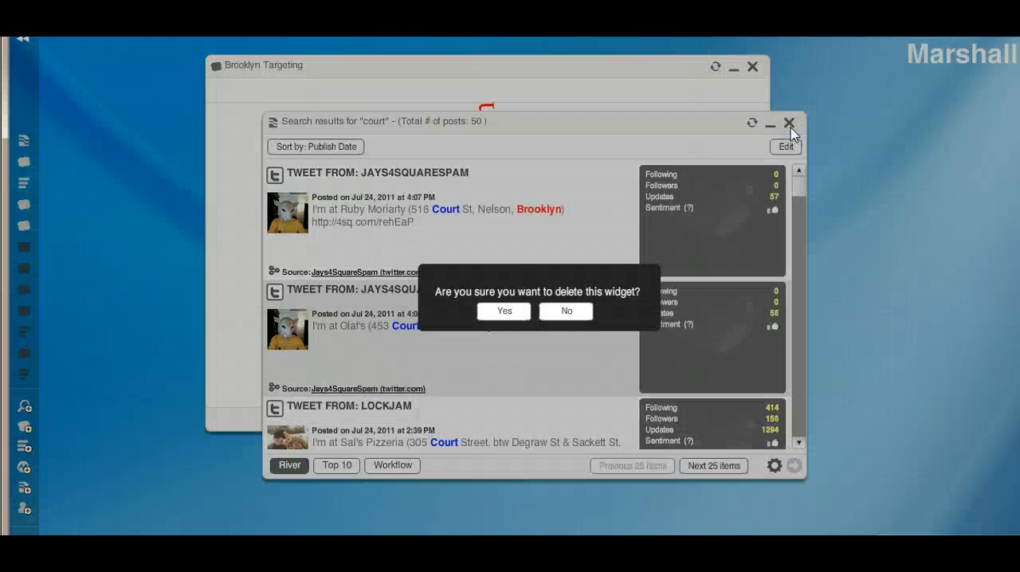
pyautogui.click(503, 312)
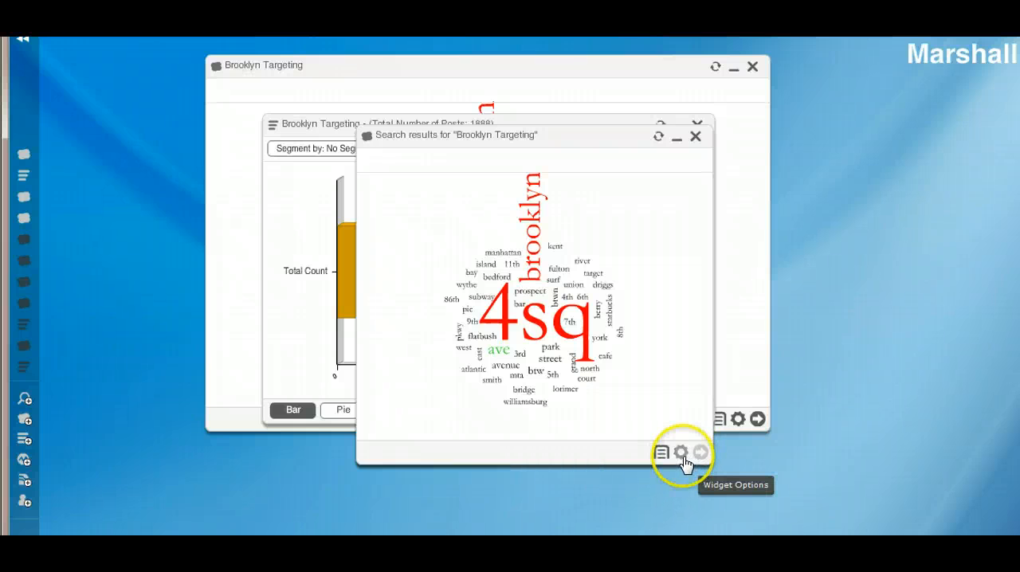
pyautogui.moveTo(712, 465); pyautogui.dragTo(848, 530)
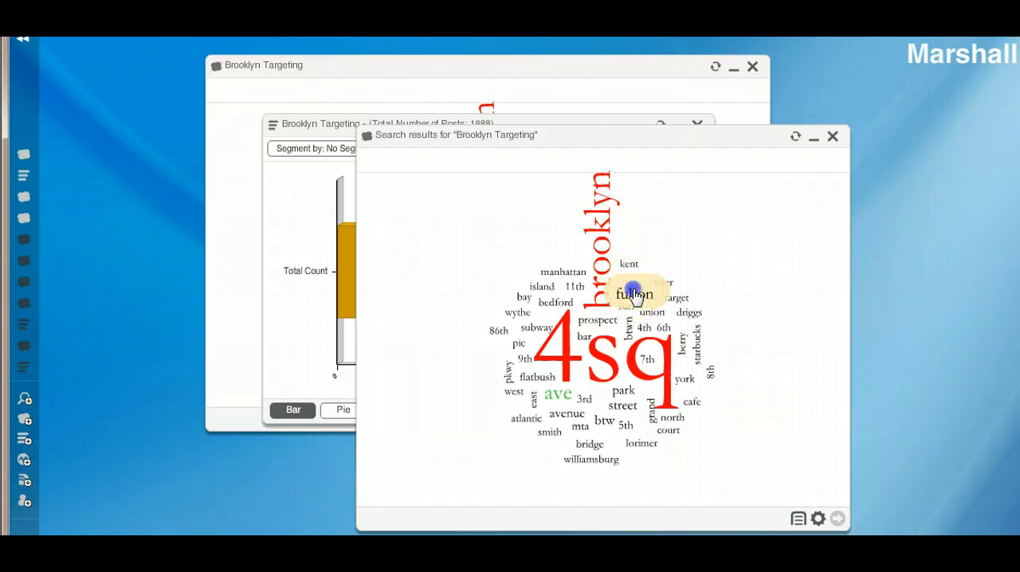
# Review the River of News posts for the cloud word "fulton", and delete that widget.
pyautogui.click(634, 295)
pyautogui.click(654, 318)
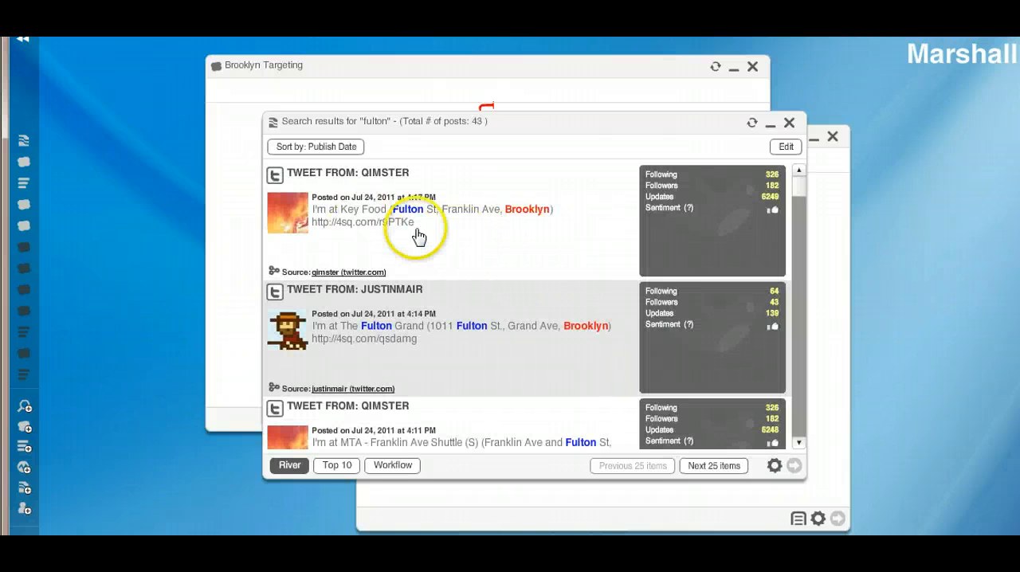
pyautogui.moveTo(801, 197)
pyautogui.mouseDown()
pyautogui.moveTo(796, 250)
pyautogui.moveTo(795, 200)
pyautogui.mouseUp()
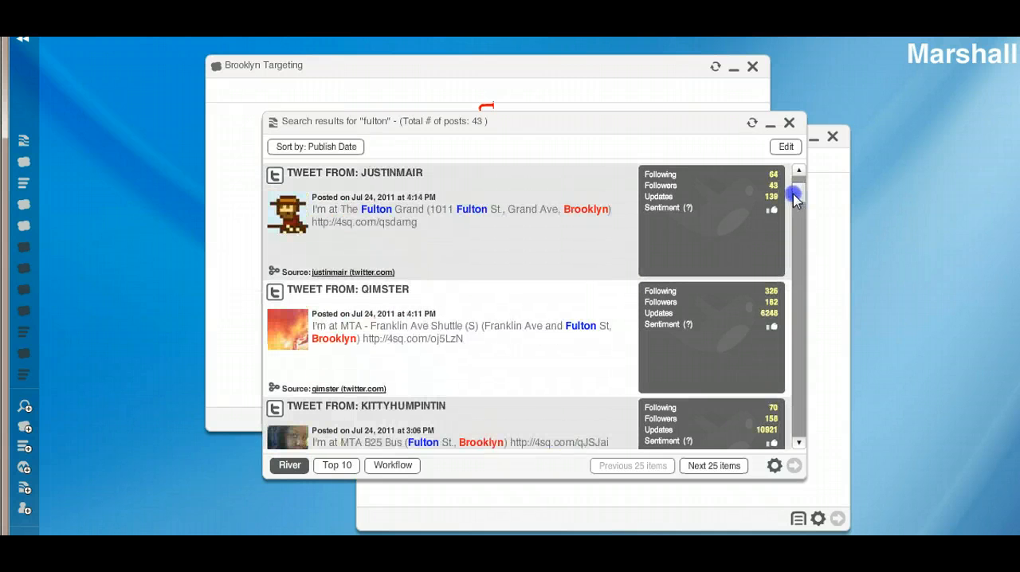
pyautogui.click(789, 123)
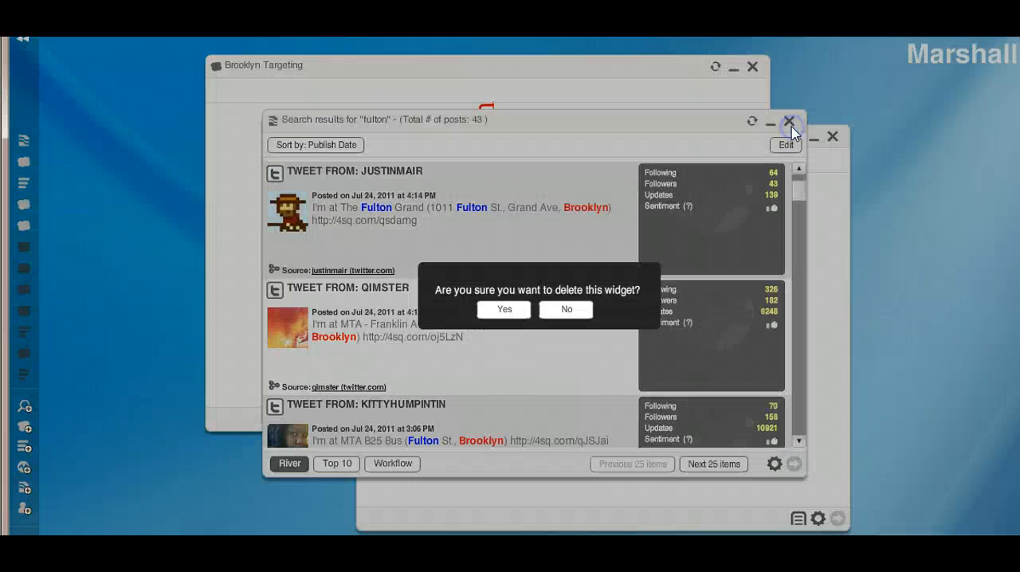
pyautogui.click(509, 309)
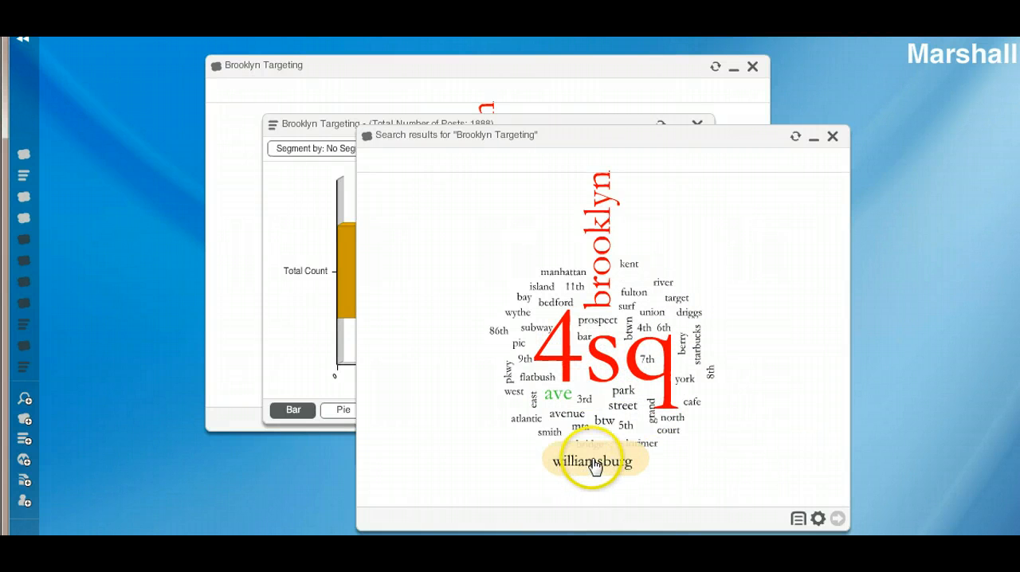
# Review the River of News posts for the cloud word "bar", and delete that widget.
pyautogui.click(586, 339)
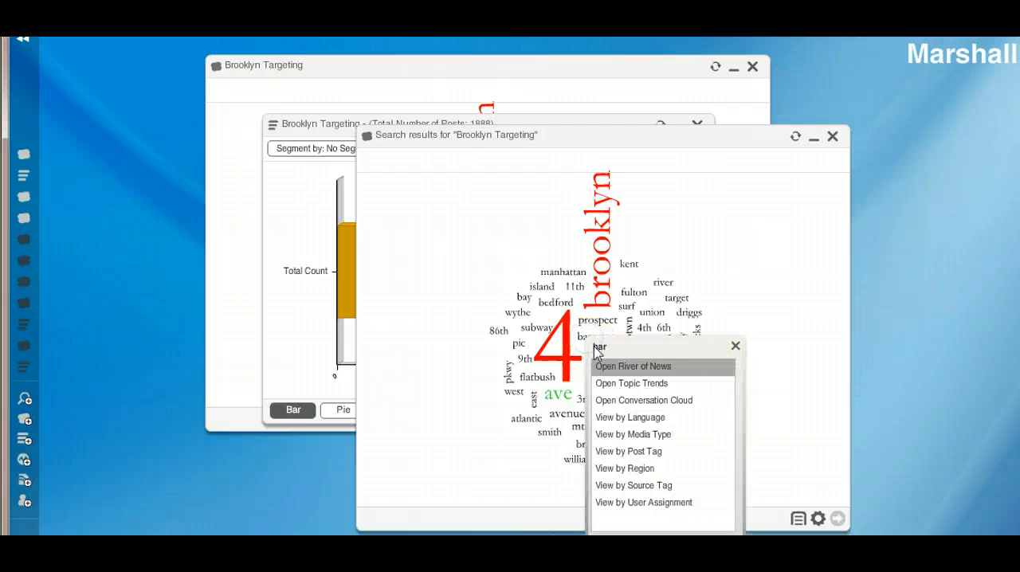
pyautogui.click(621, 367)
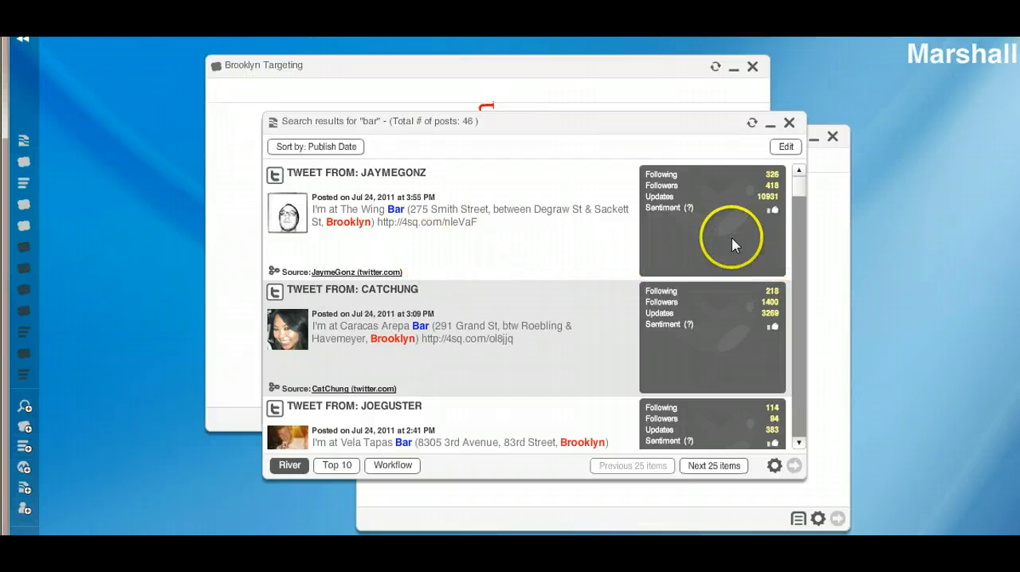
pyautogui.moveTo(801, 193)
pyautogui.mouseDown()
pyautogui.moveTo(803, 301)
pyautogui.moveTo(803, 197)
pyautogui.mouseUp()
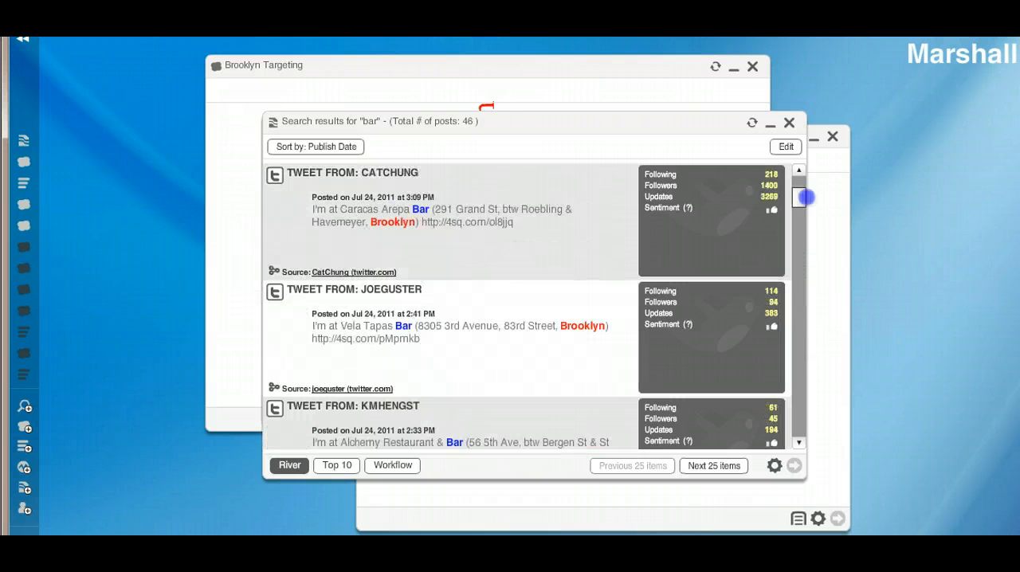
pyautogui.click(791, 122)
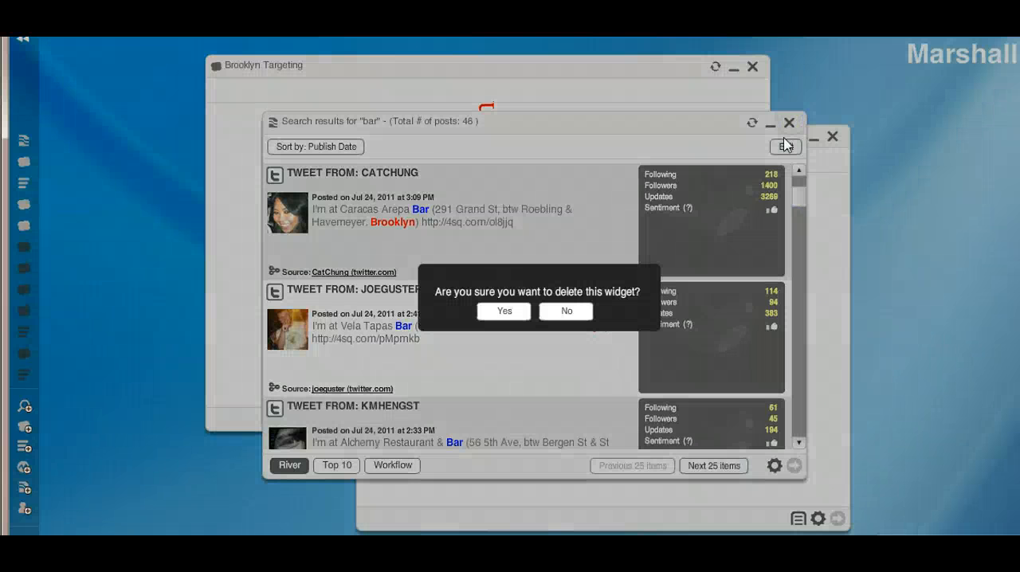
pyautogui.click(498, 312)
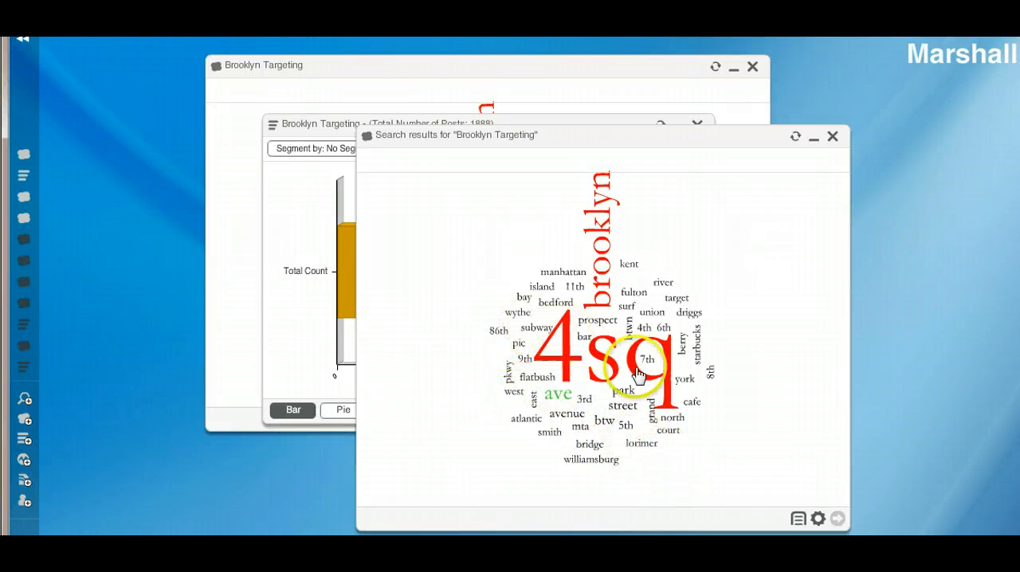
# Review the River of News posts for the cloud word "williamsburg", and delete that widget.
pyautogui.click(618, 469)
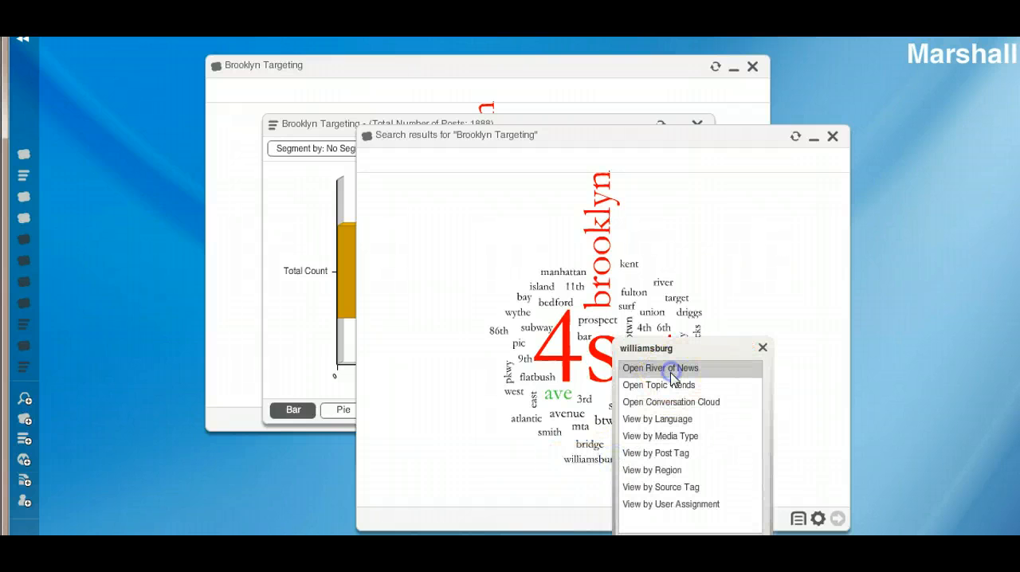
pyautogui.click(672, 369)
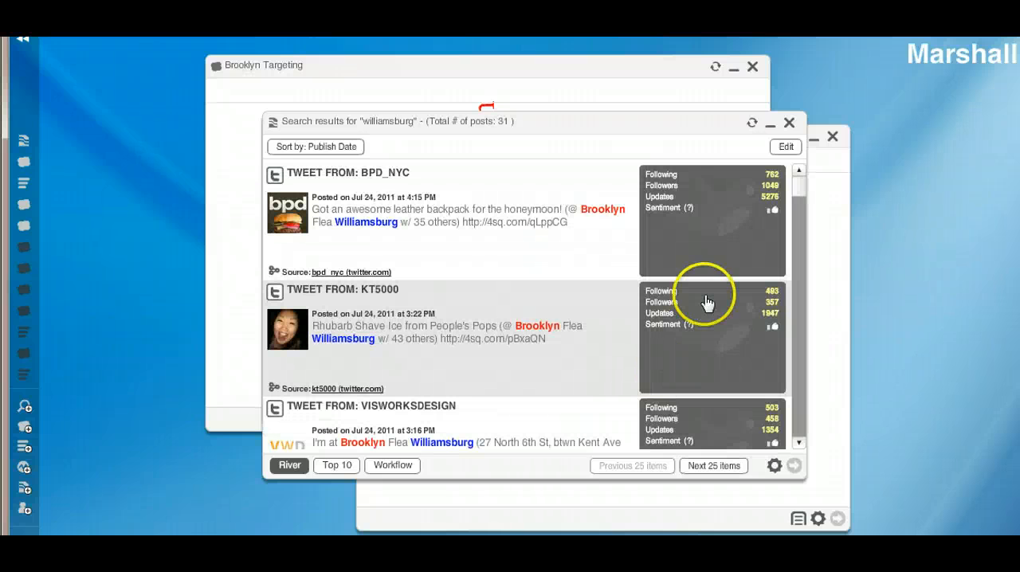
pyautogui.moveTo(799, 188); pyautogui.dragTo(798, 267)
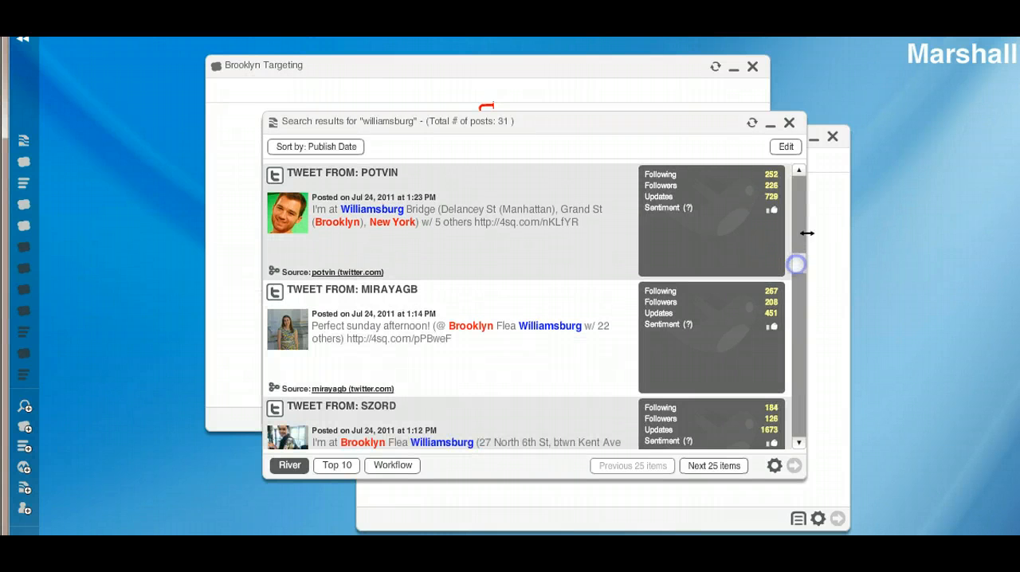
pyautogui.click(789, 122)
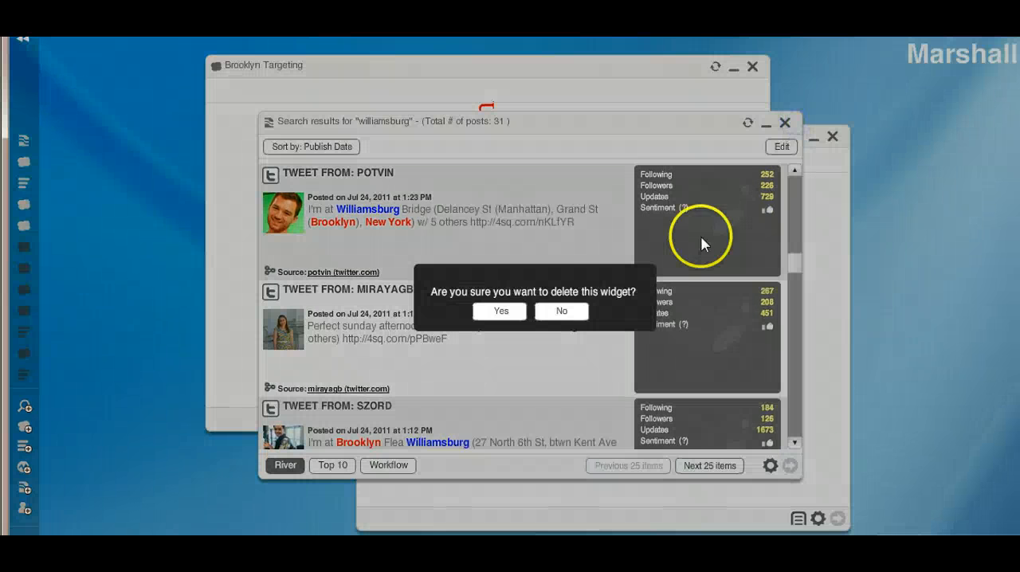
pyautogui.click(500, 312)
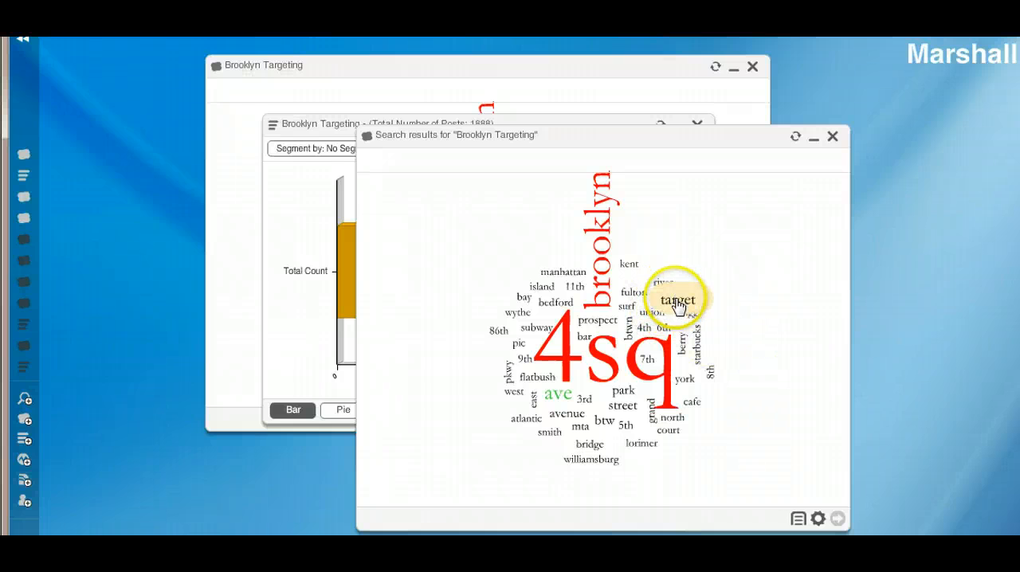
# Review the River of News posts for the cloud word "starbucks", and delete that widget.
pyautogui.click(698, 357)
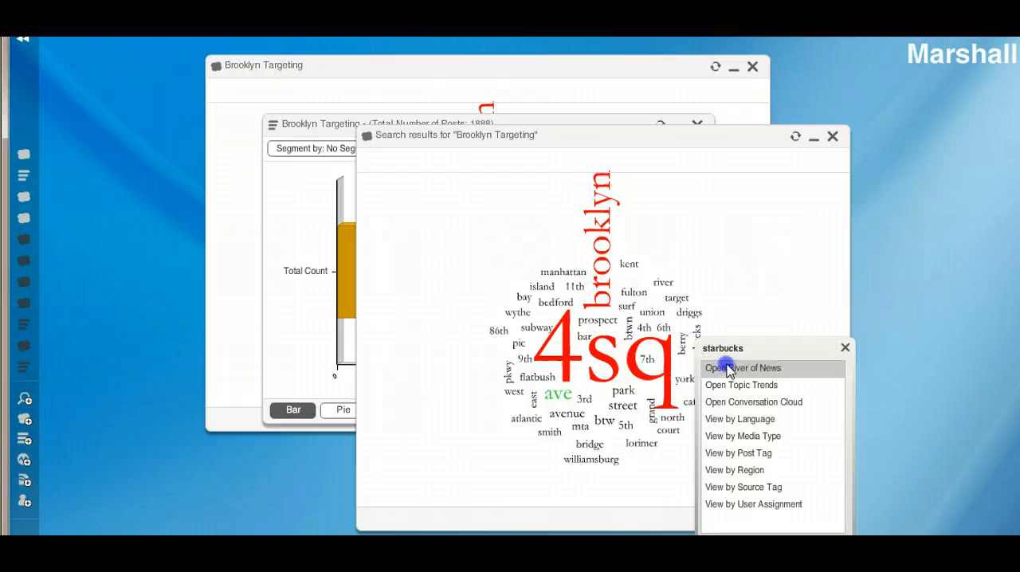
pyautogui.click(725, 370)
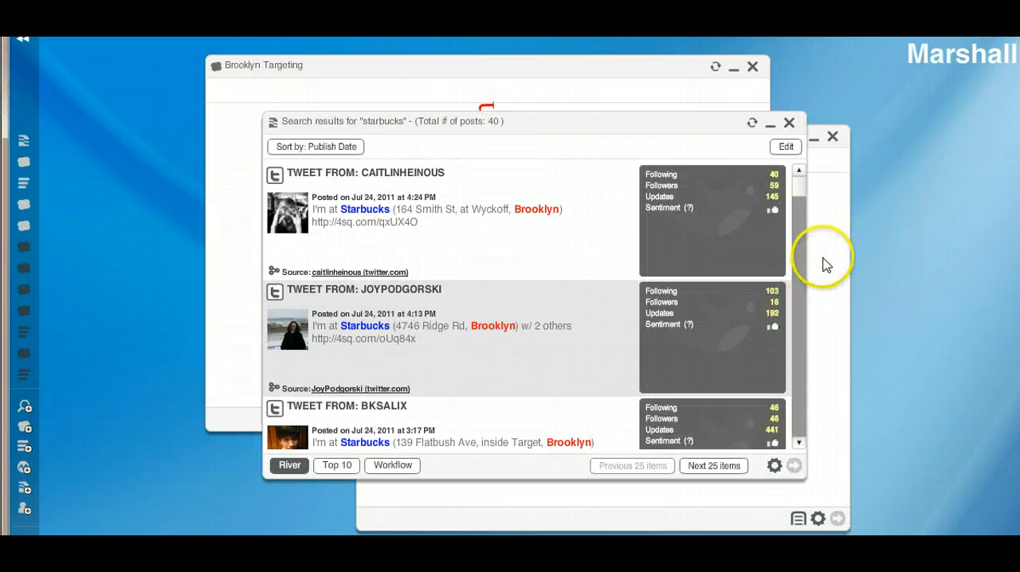
pyautogui.moveTo(797, 193)
pyautogui.mouseDown()
pyautogui.moveTo(779, 230)
pyautogui.moveTo(775, 291)
pyautogui.moveTo(797, 185)
pyautogui.mouseUp()
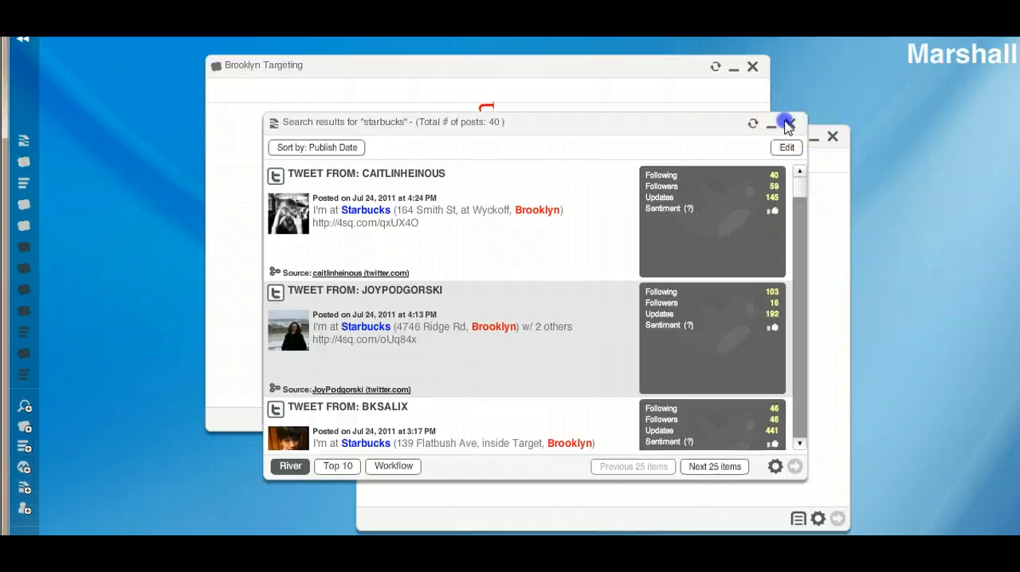
pyautogui.click(788, 125)
pyautogui.click(506, 313)
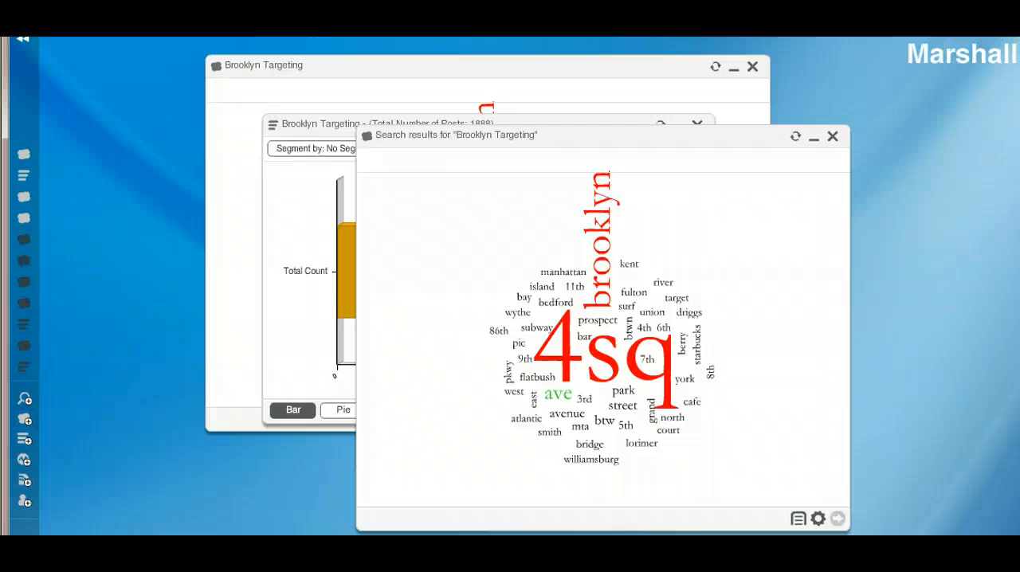
# Bring the Brooklyn Targeting topic analysis forward and check the actions for its Total Count bar, its widget options and its chart options.
pyautogui.click(284, 238)
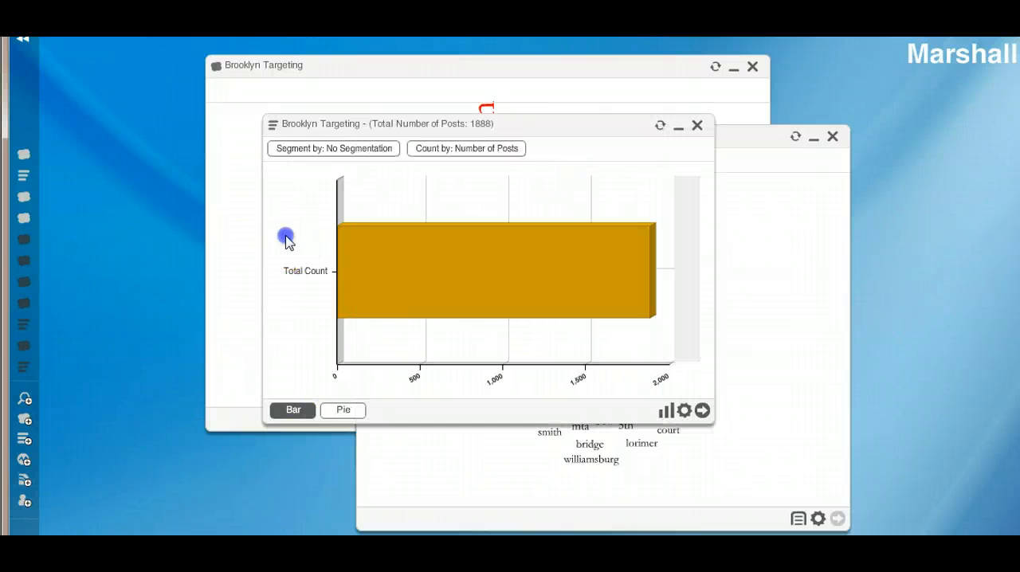
pyautogui.click(375, 256)
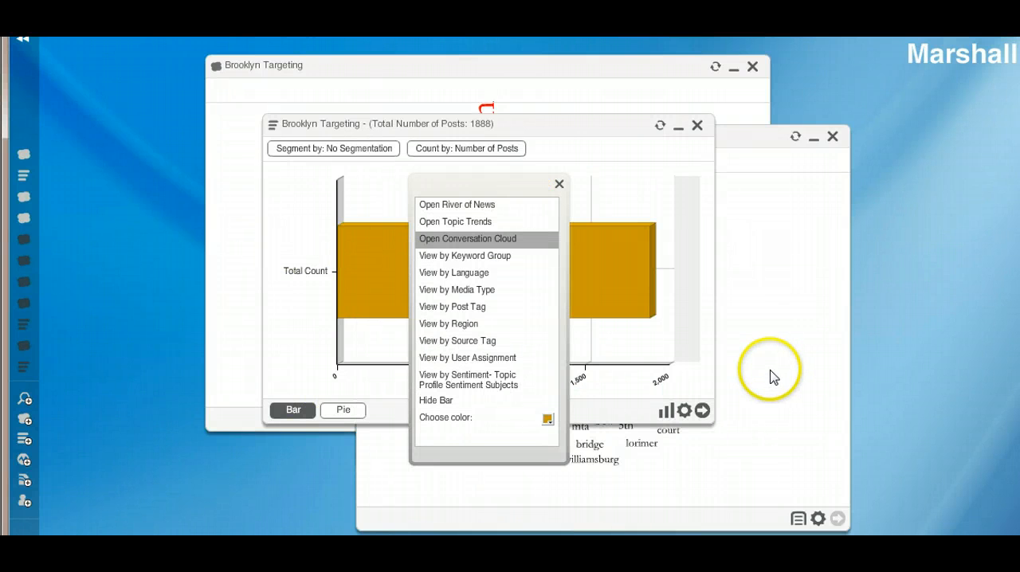
pyautogui.click(683, 341)
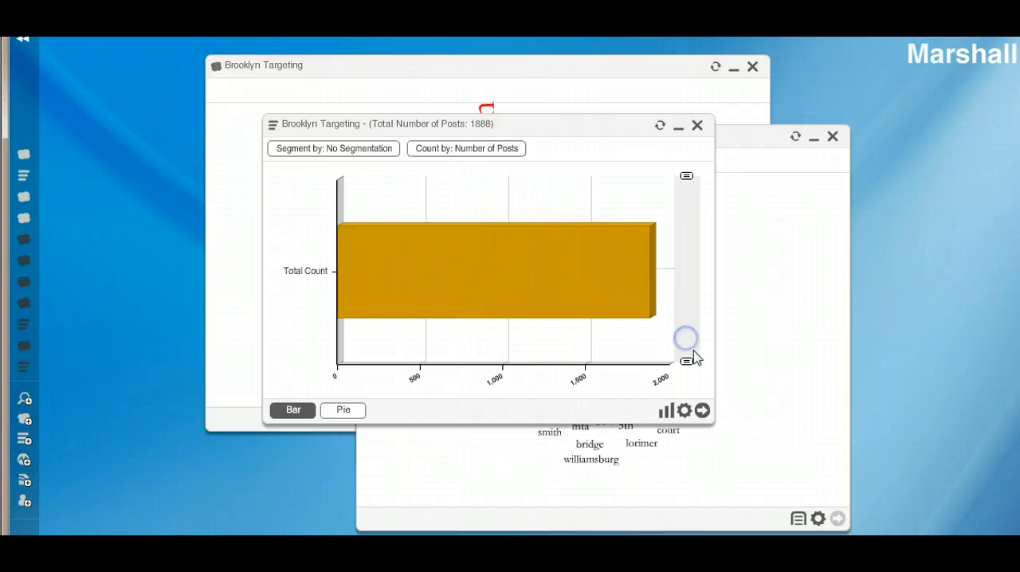
pyautogui.click(683, 411)
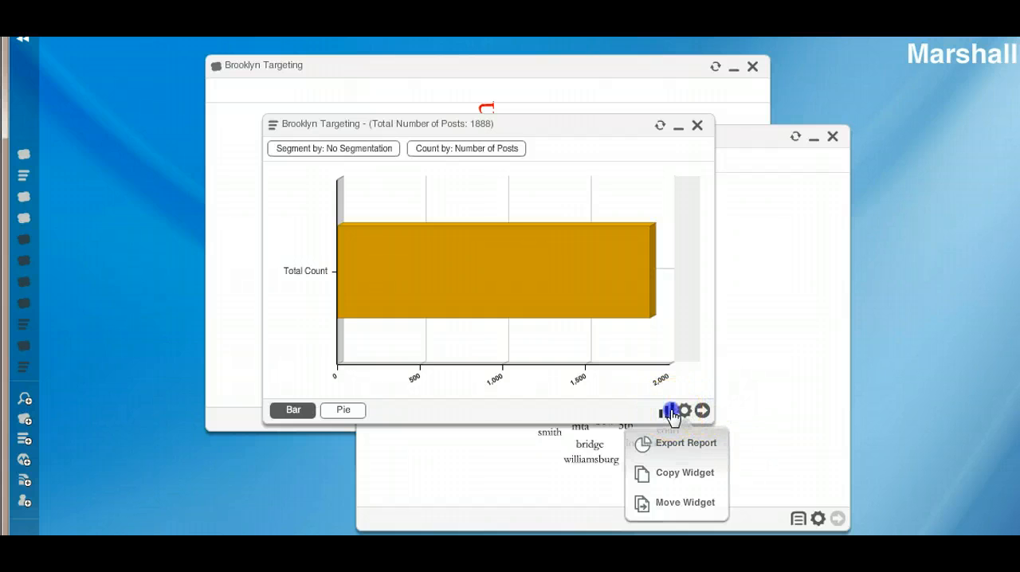
pyautogui.click(668, 411)
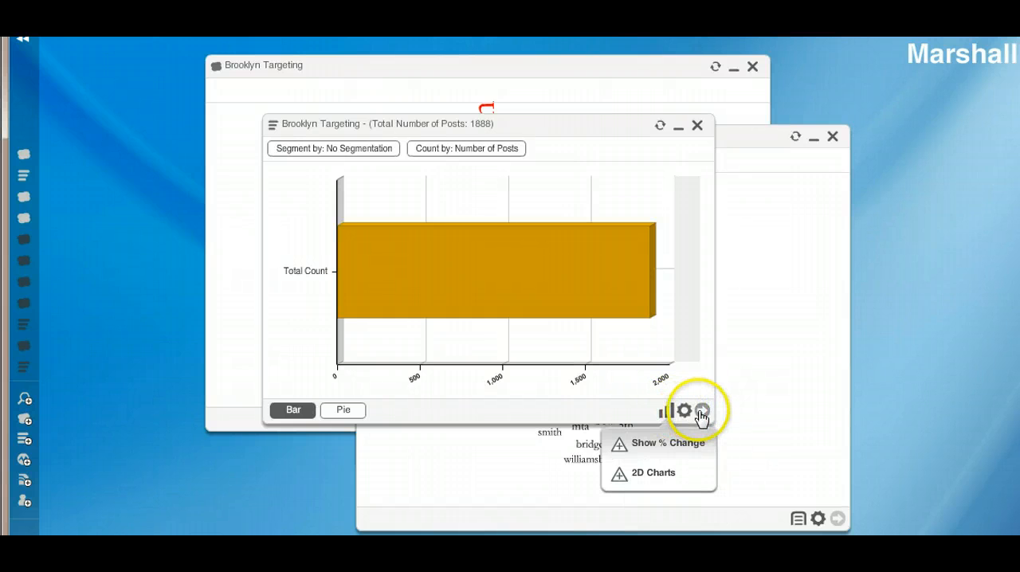
pyautogui.click(718, 341)
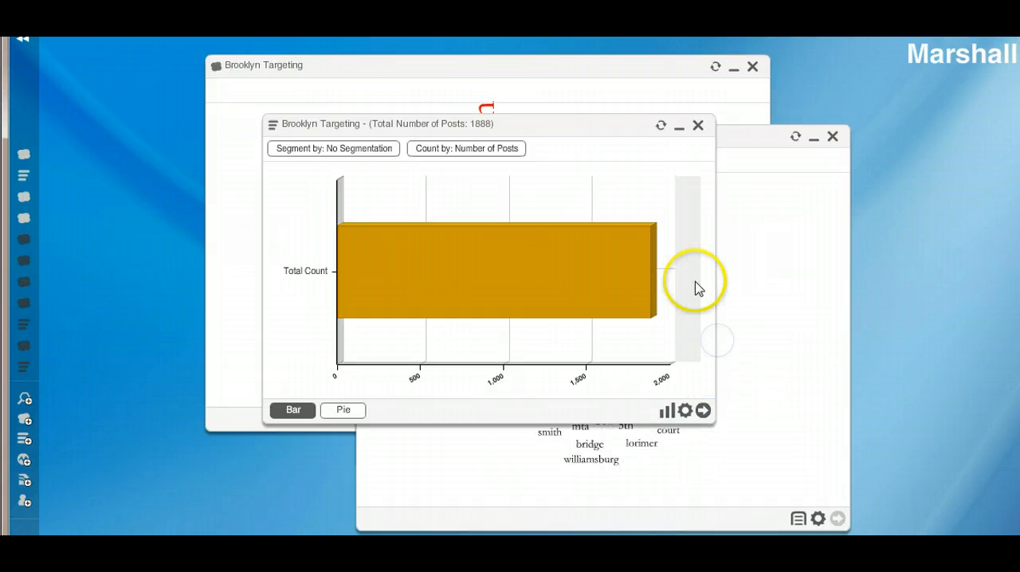
pyautogui.moveTo(693, 261)
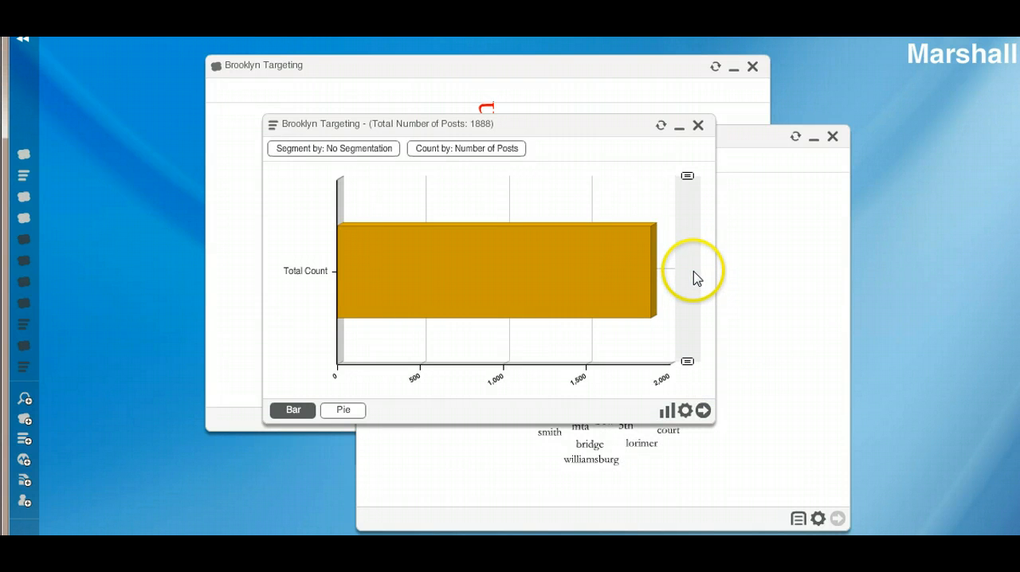